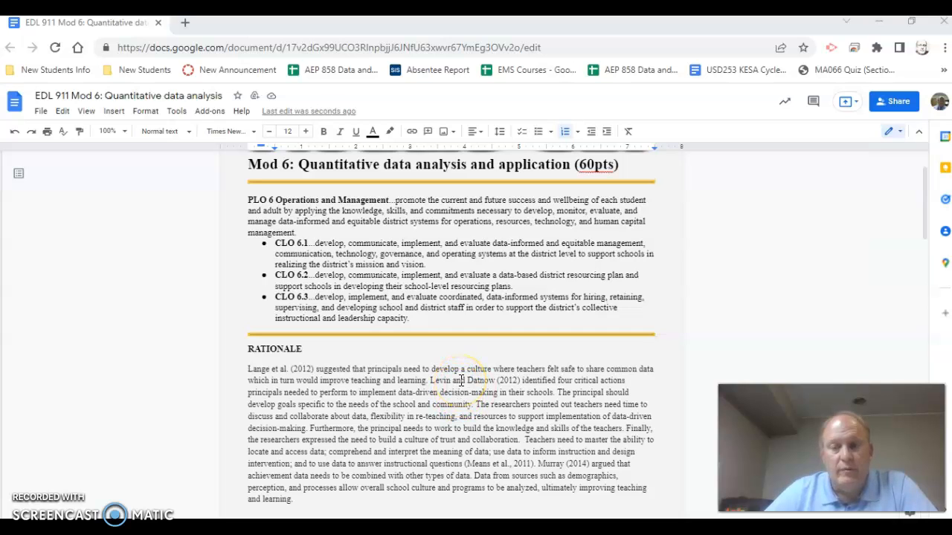
# Read through the module document's rationale, references and Educational Leadership Skills instructions, including the Google Meet requirement
pyautogui.scroll(-3, 470, 349)
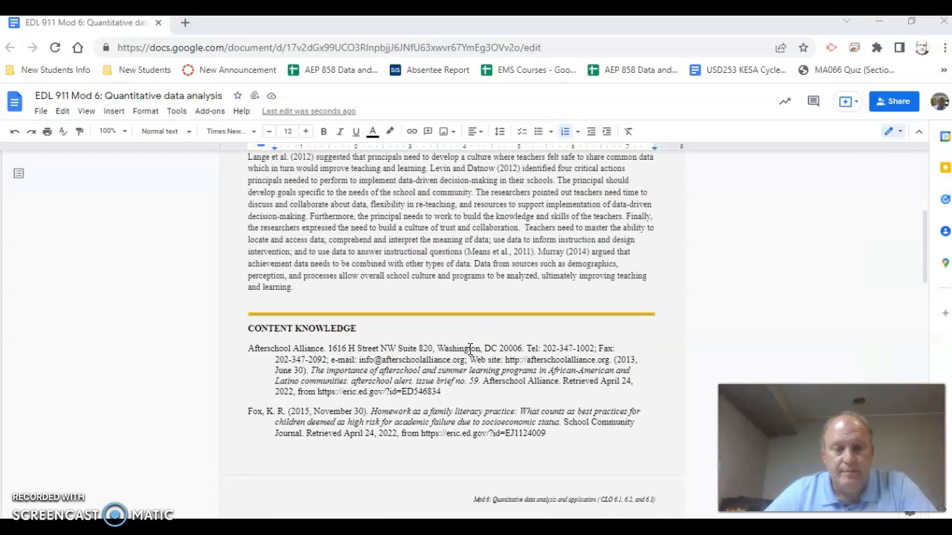
pyautogui.scroll(-5, 470, 348)
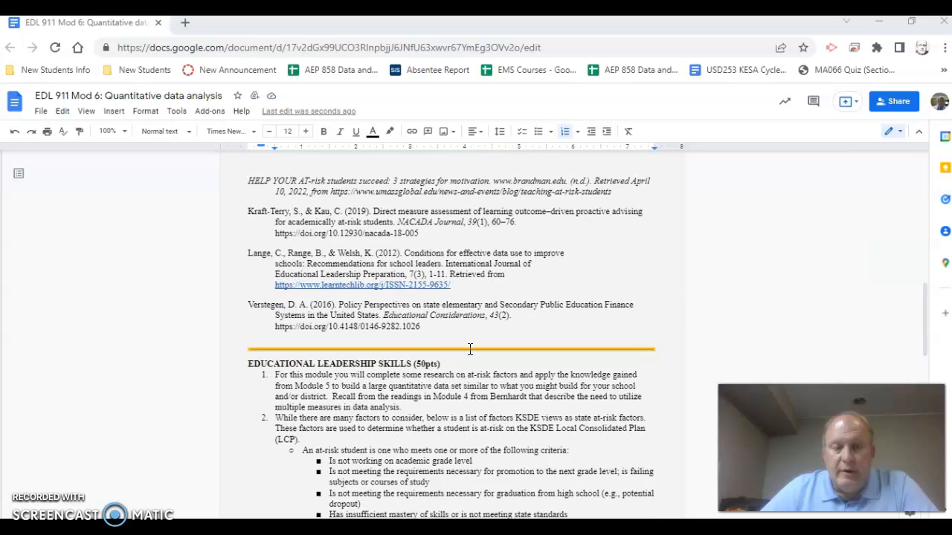
pyautogui.scroll(-2, 425, 384)
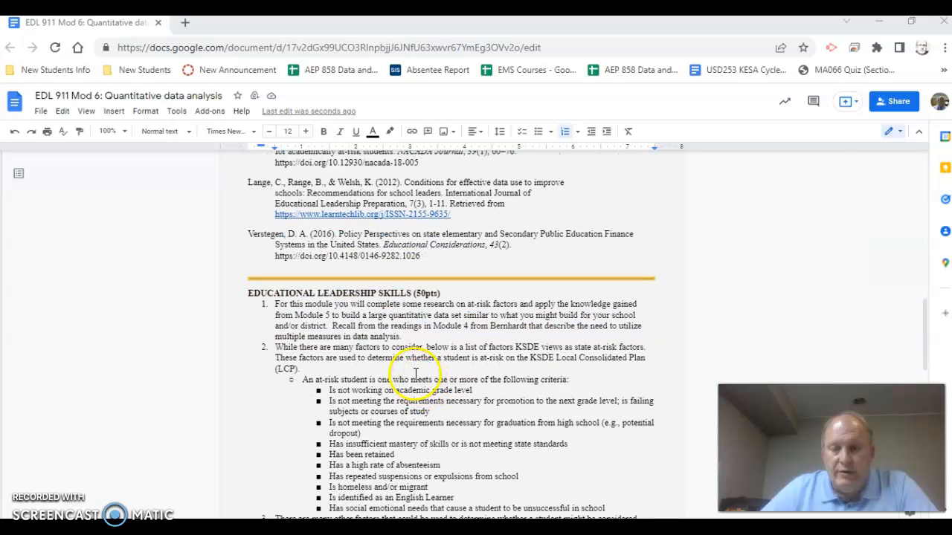
pyautogui.scroll(-1, 447, 415)
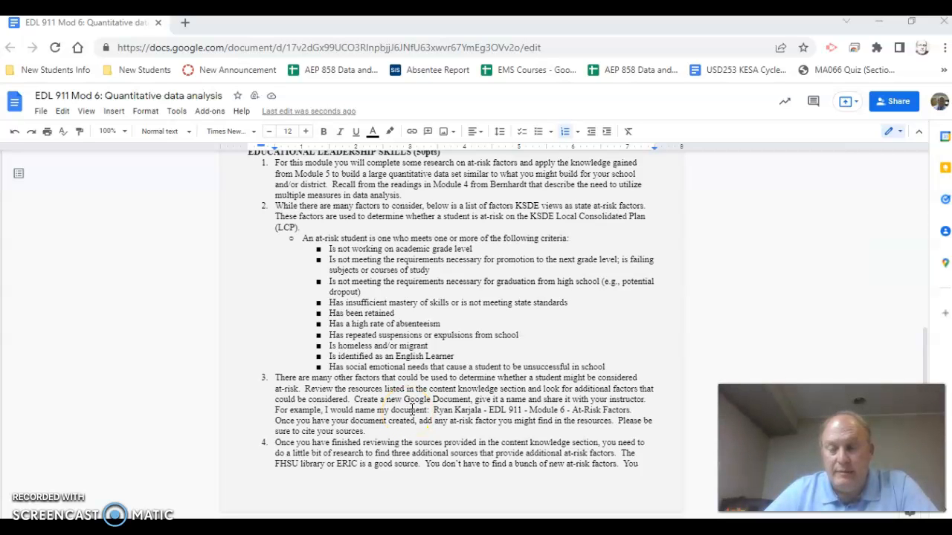
pyautogui.scroll(6, 412, 409)
pyautogui.scroll(-5, 385, 347)
pyautogui.scroll(-3, 363, 299)
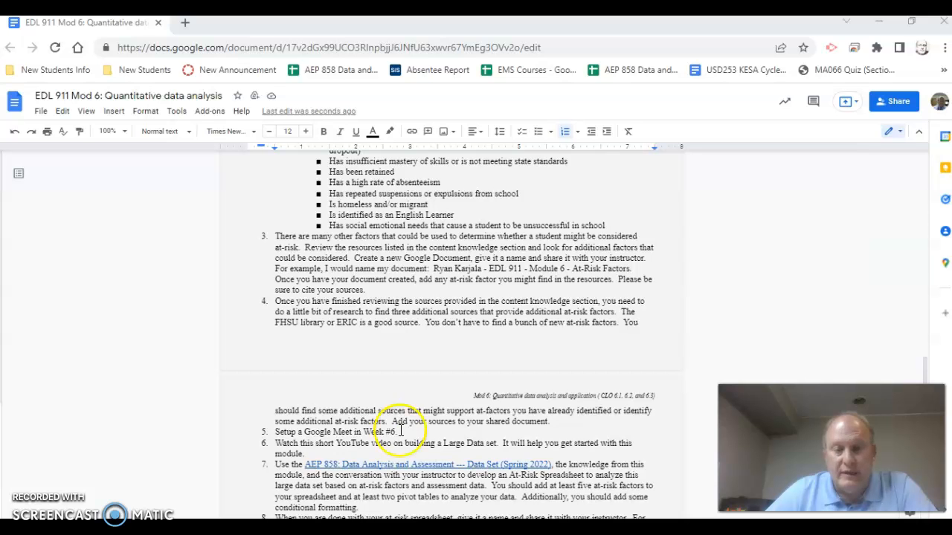
pyautogui.scroll(-1, 402, 454)
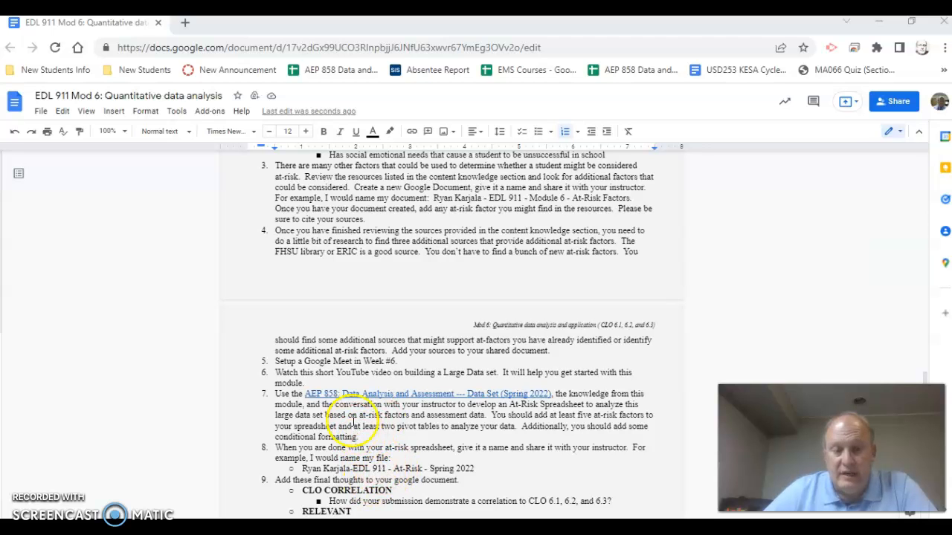
pyautogui.click(400, 361)
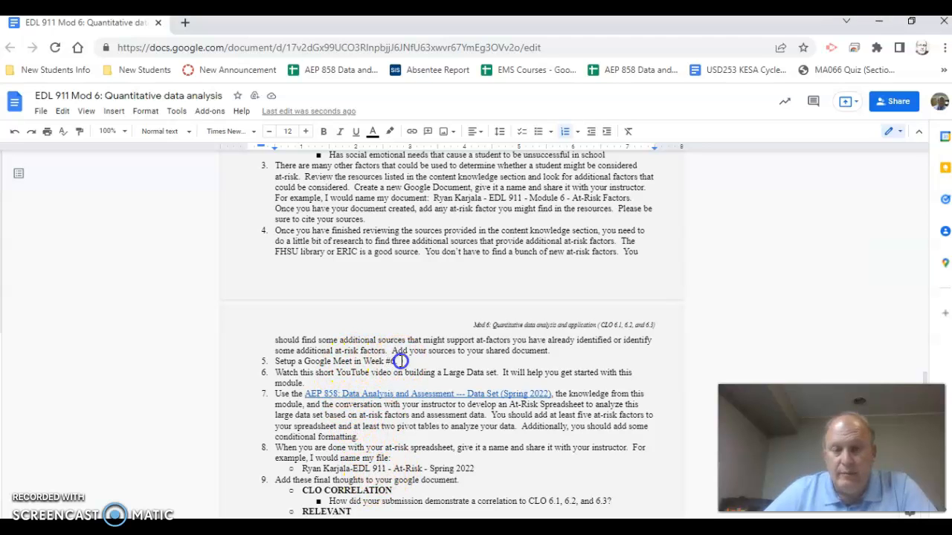
pyautogui.moveTo(400, 360); pyautogui.dragTo(357, 361)
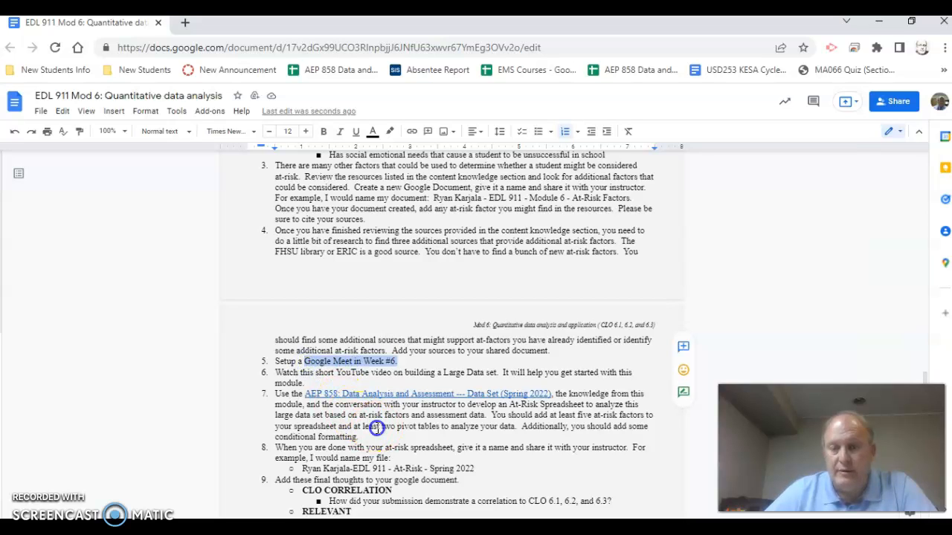
# Make a copy of the linked AEP 858: Data Analysis and Assessment --- Data Set (Spring 2022) spreadsheet from instruction 7
pyautogui.click(380, 395)
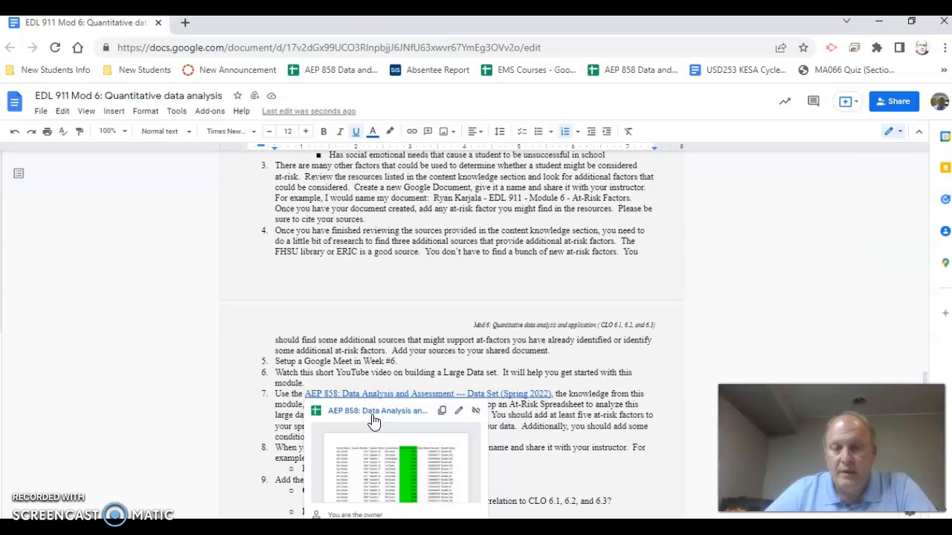
pyautogui.click(374, 417)
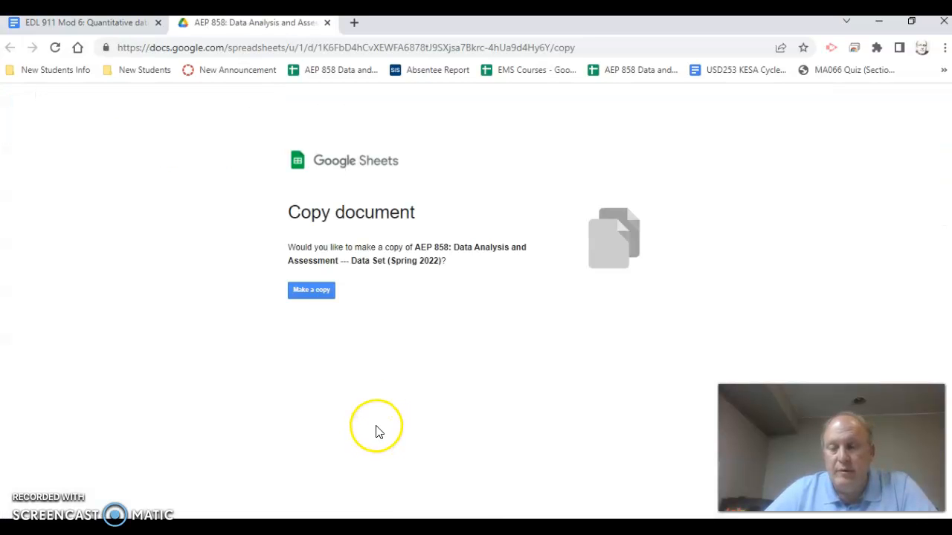
pyautogui.click(319, 297)
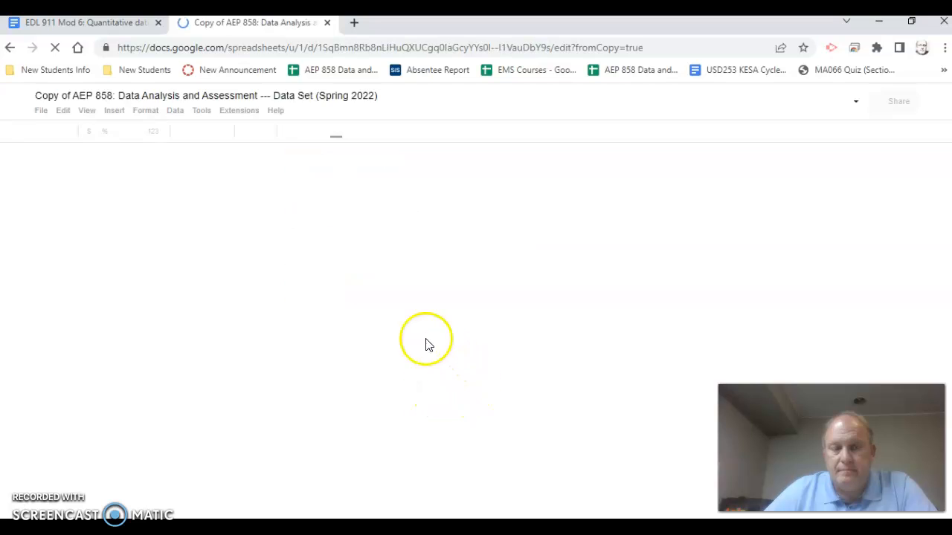
# Rename the copied spreadsheet with the example file name from instruction 8: the person's name followed by "EDL 911 - At-Risk - Spring 2022"
pyautogui.click(131, 27)
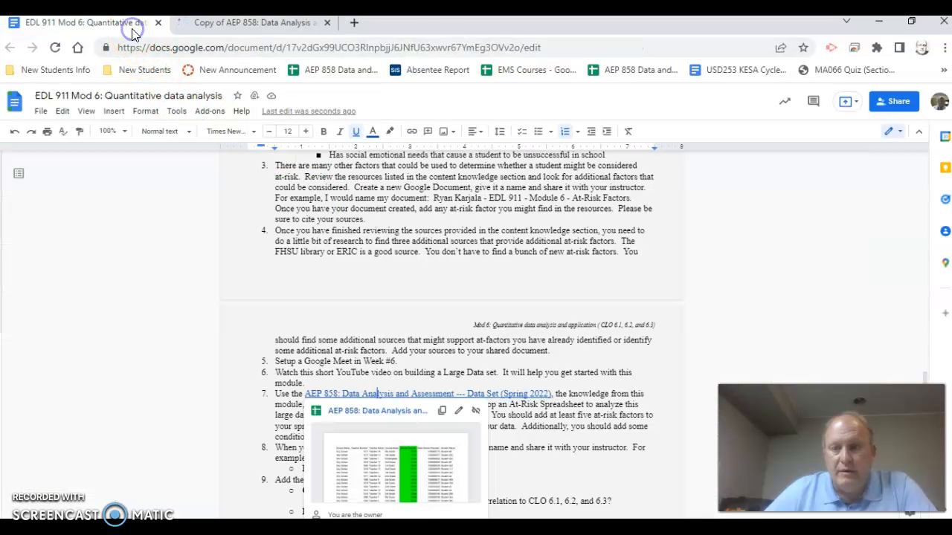
pyautogui.moveTo(476, 469); pyautogui.dragTo(301, 470)
pyautogui.click(267, 30)
pyautogui.click(157, 96)
pyautogui.moveTo(376, 96); pyautogui.dragTo(15, 80)
pyautogui.hotkey('ctrl', 'v')
pyautogui.press('Return')
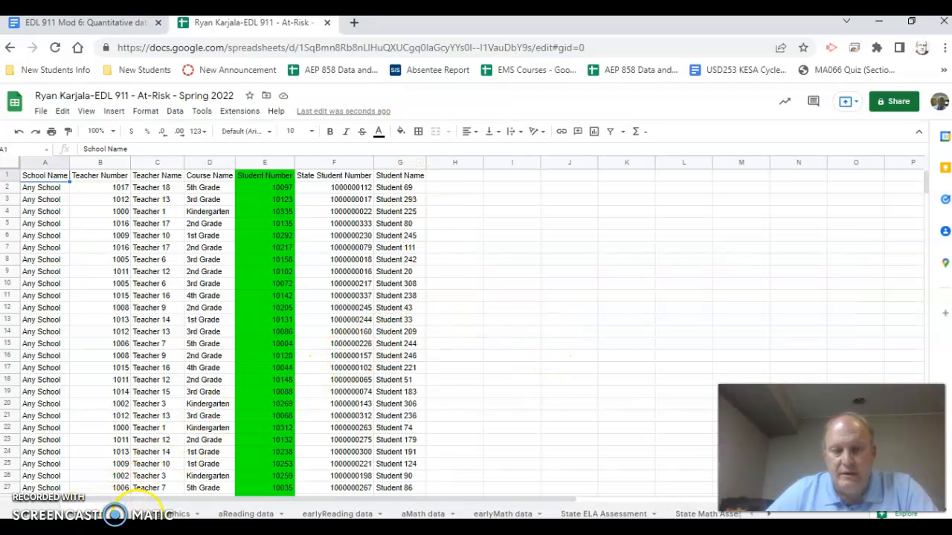
# Look over the spreadsheet's demographics and assessment sheets, and review the at-risk criteria listed in the module document
pyautogui.click(171, 513)
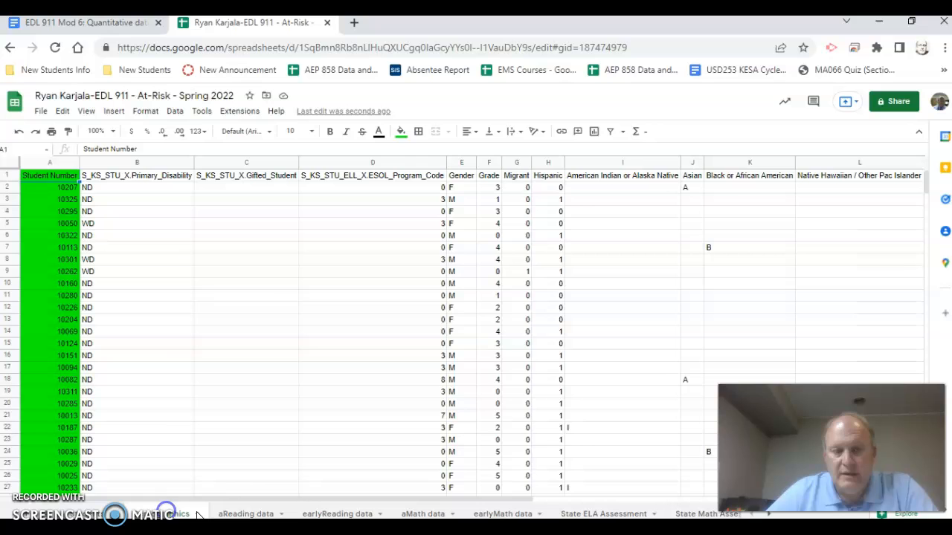
pyautogui.click(251, 513)
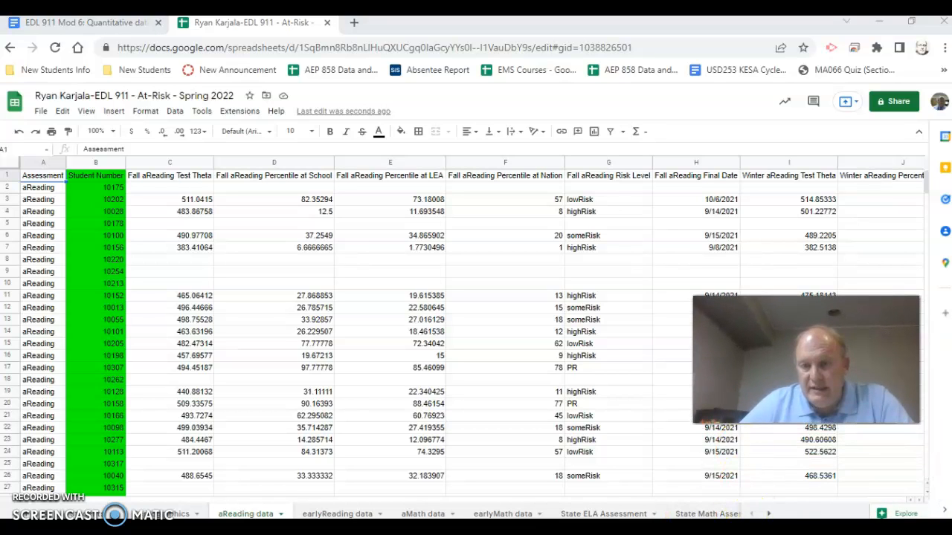
pyautogui.click(766, 513)
pyautogui.click(766, 513)
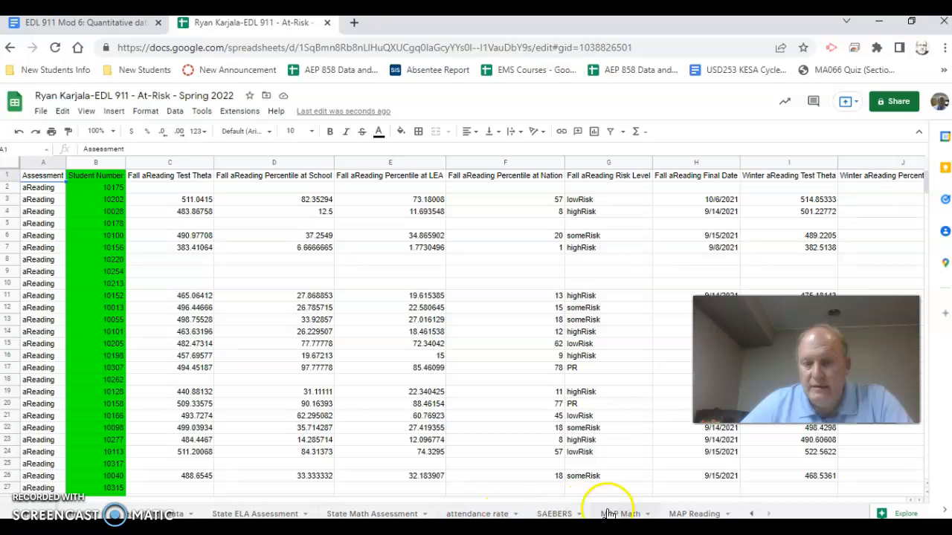
pyautogui.click(747, 513)
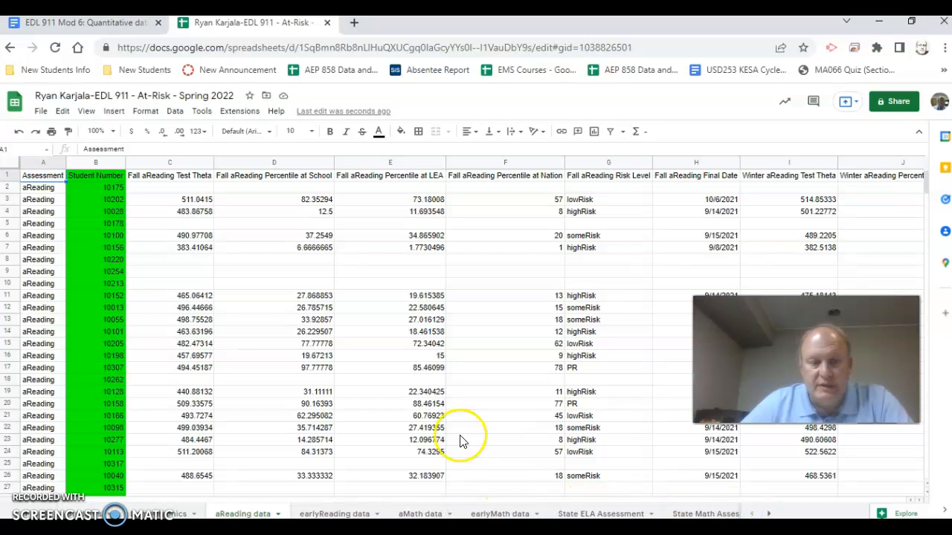
pyautogui.click(159, 514)
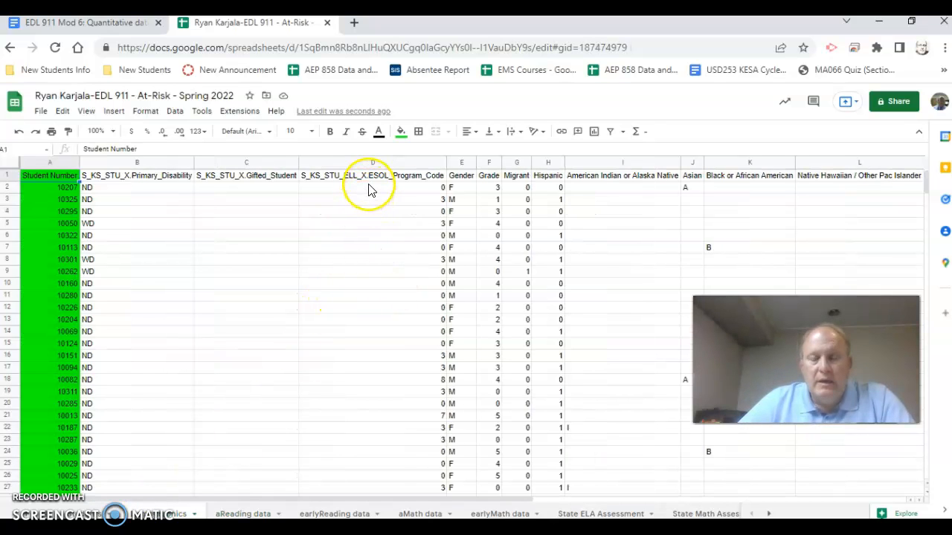
pyautogui.click(125, 27)
pyautogui.scroll(3, 415, 362)
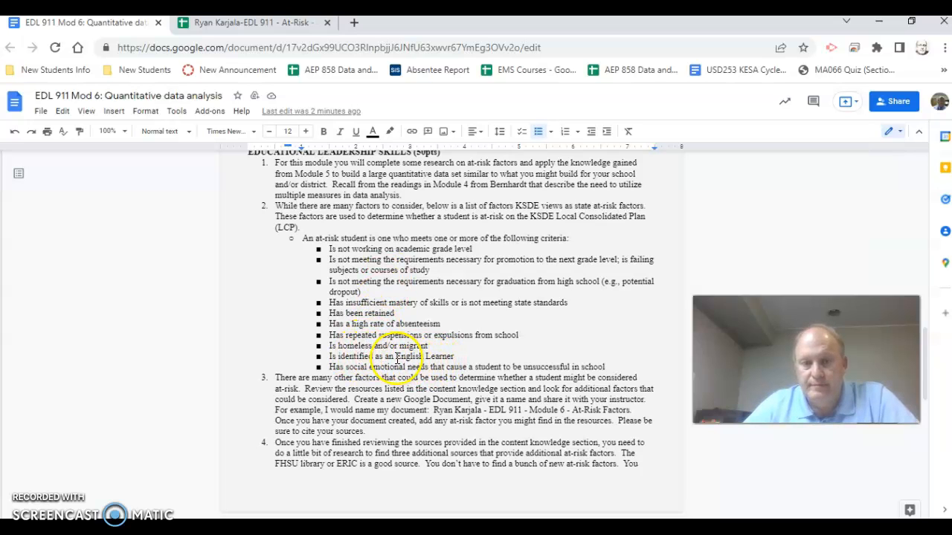
pyautogui.click(282, 23)
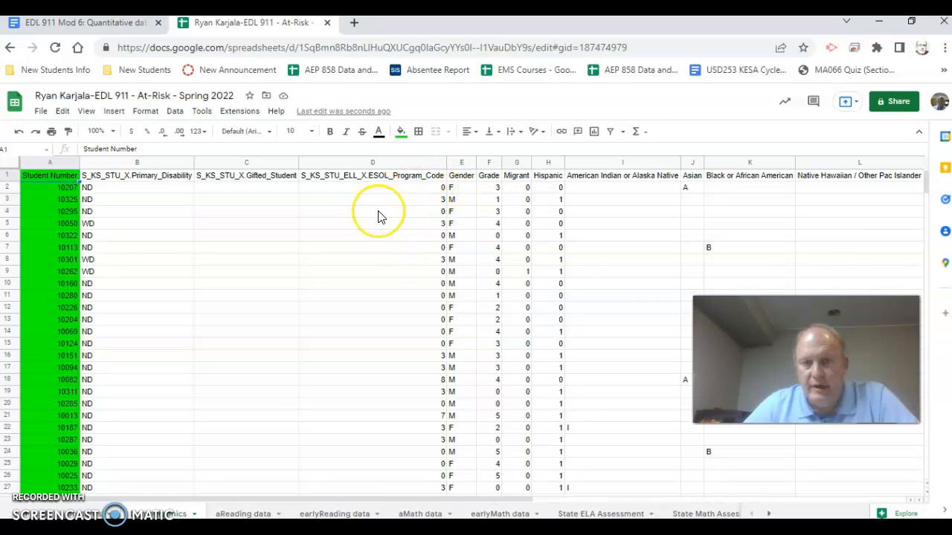
# Add the column header "EL students" in cell H1 of the Students sheet
pyautogui.click(81, 506)
pyautogui.click(443, 177)
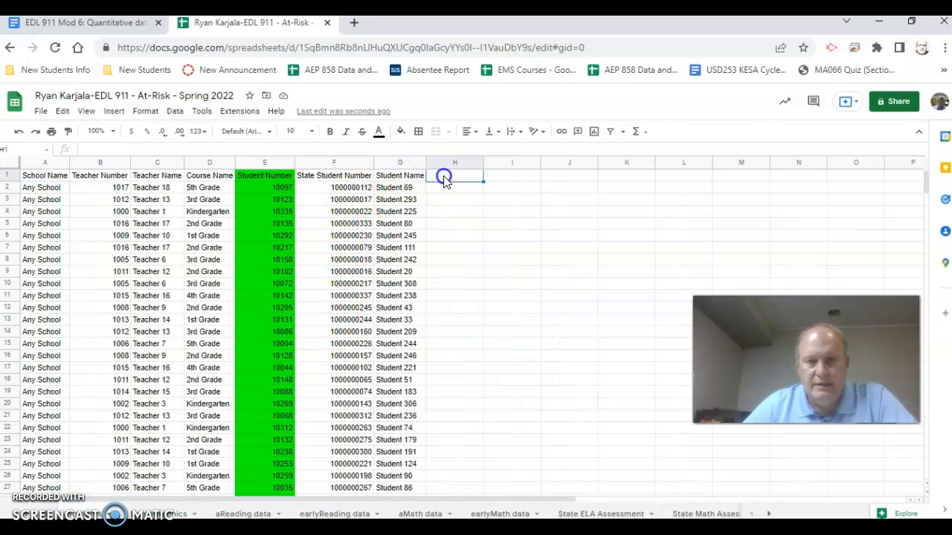
pyautogui.write('EL students')
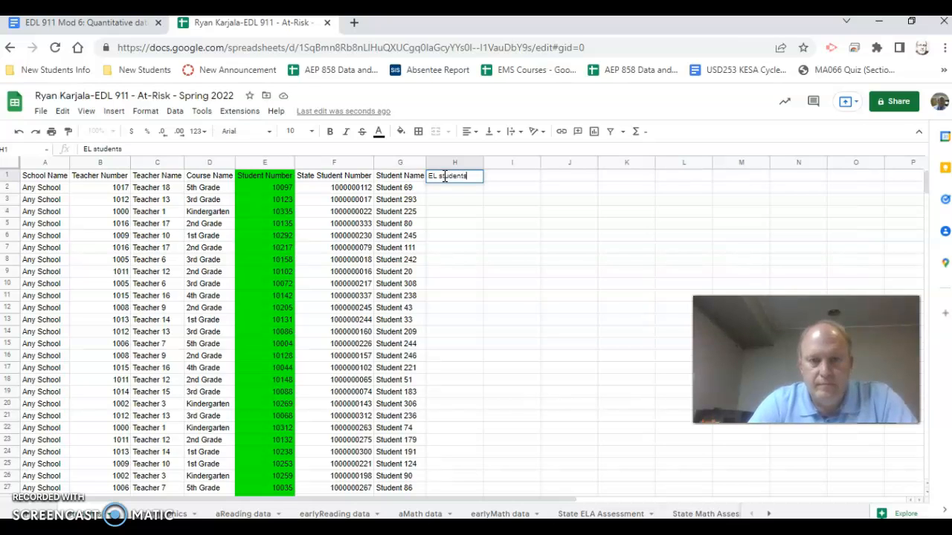
pyautogui.press('Return')
# In Students H2, write a VLOOKUP of E2 over Demographics!A2:D9300 with index 4 and is_sorted set to false
pyautogui.write('=VLOOKUP(')
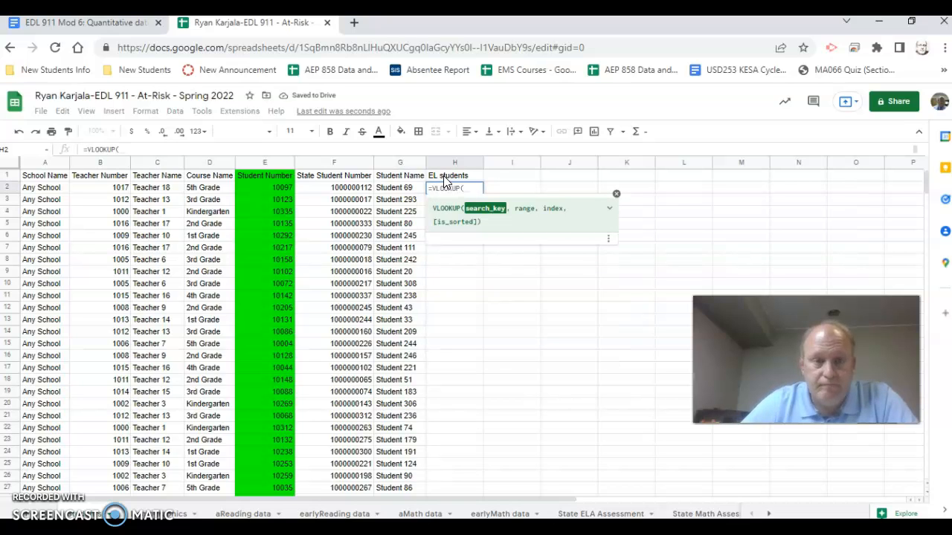
pyautogui.click(261, 191)
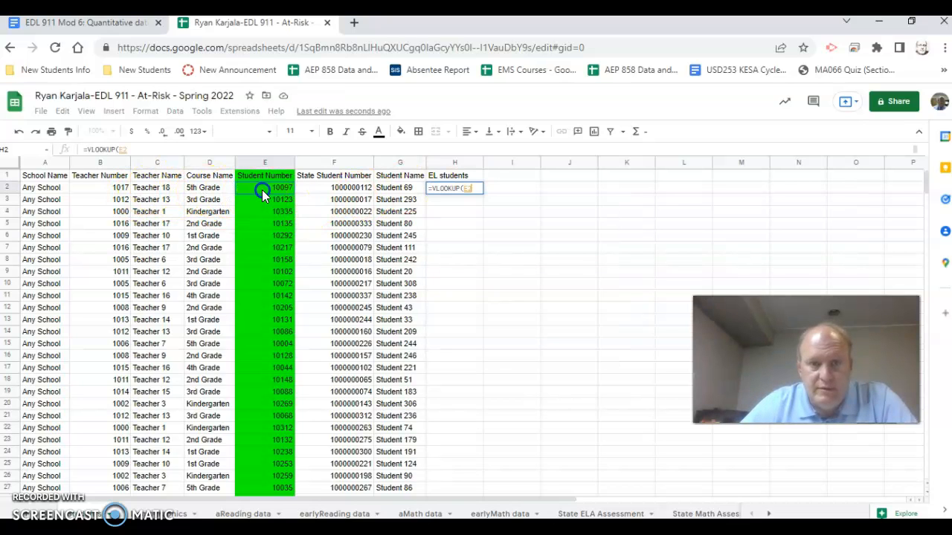
pyautogui.write(',')
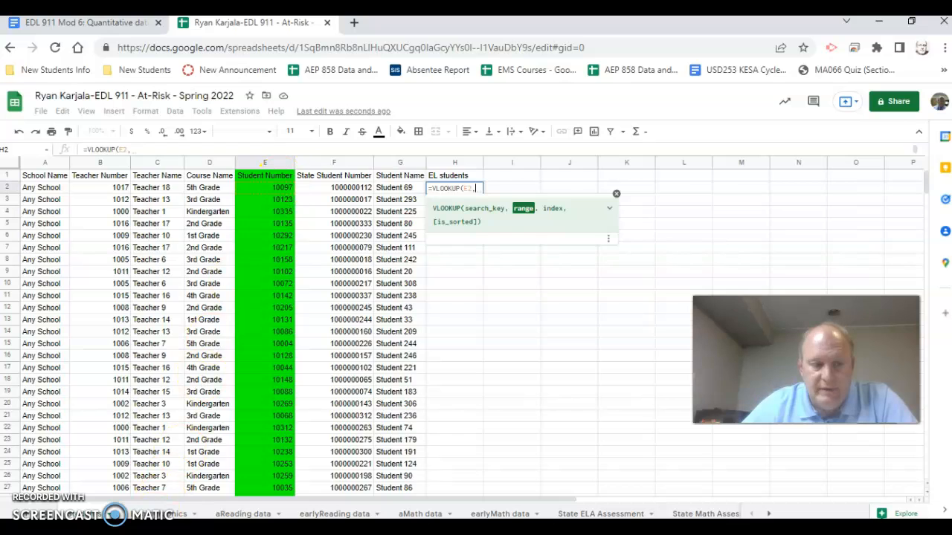
pyautogui.click(152, 514)
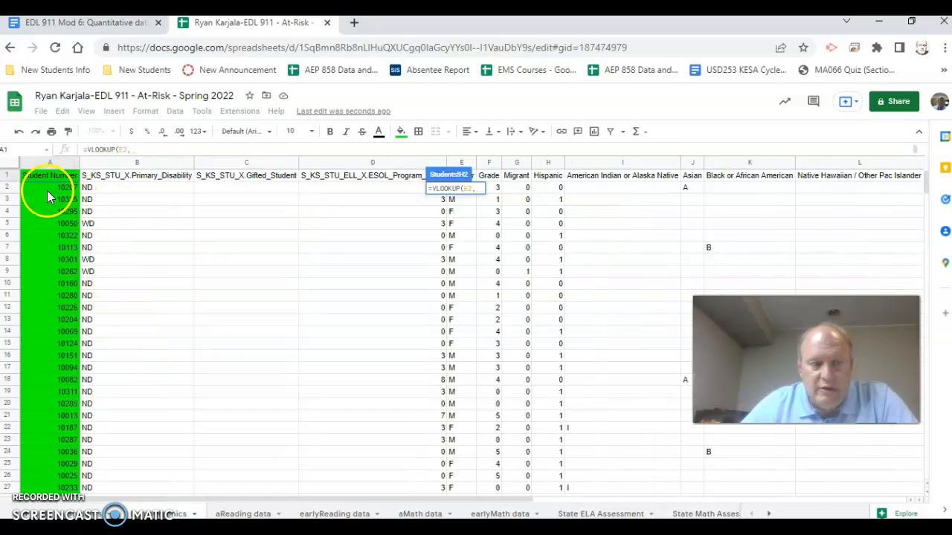
pyautogui.moveTo(47, 195); pyautogui.dragTo(350, 476)
pyautogui.click(245, 147)
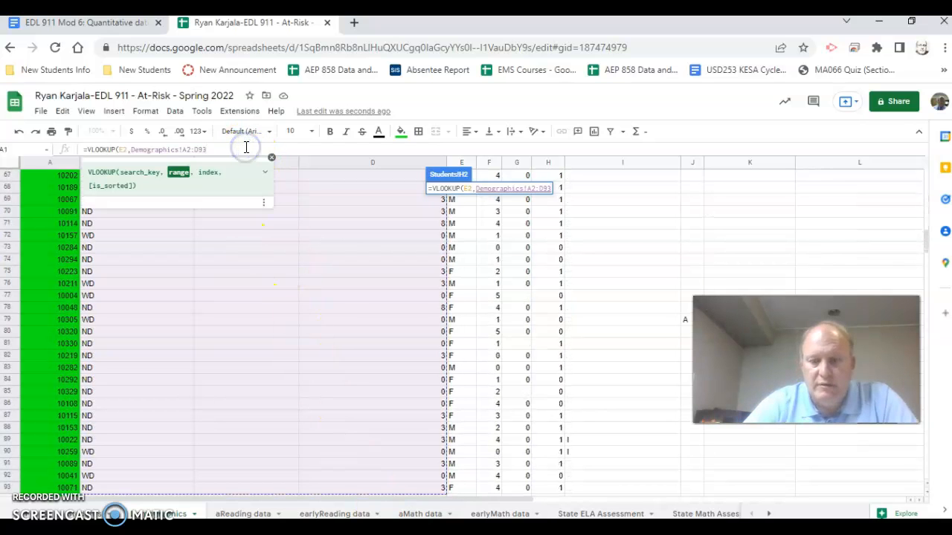
pyautogui.write('00,')
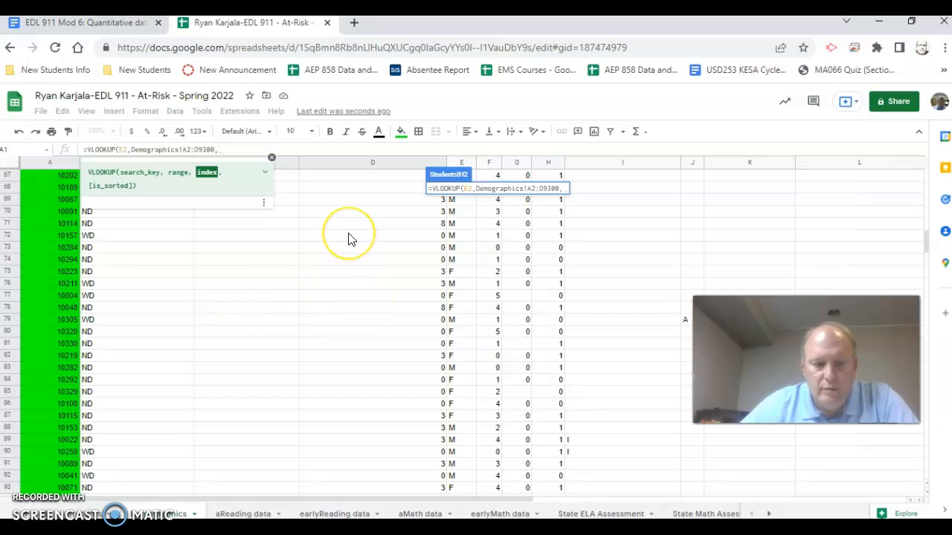
pyautogui.write('4,false)')
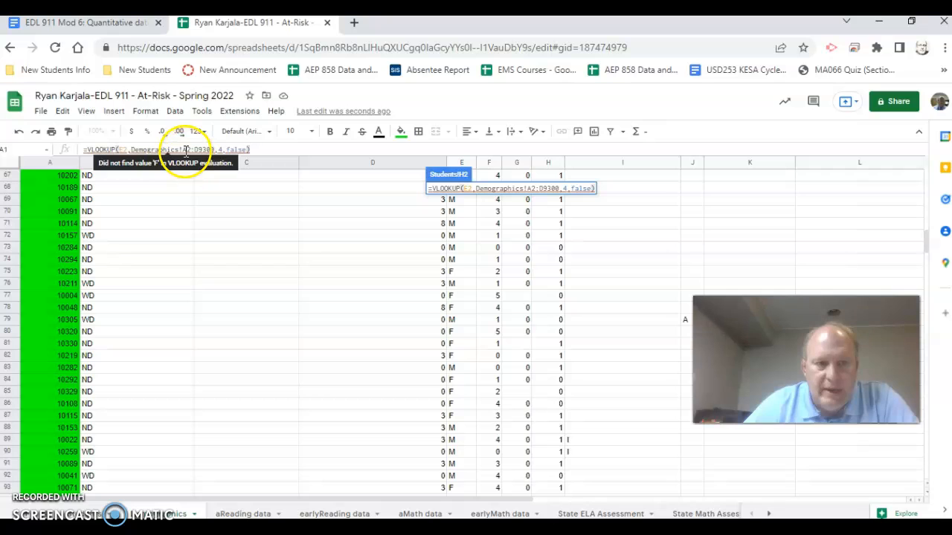
# Make the VLOOKUP range absolute as Demographics!$A$2:$D$9300 and commit the formula in H2
pyautogui.click(184, 151)
pyautogui.write('$')
pyautogui.press('Right')
pyautogui.write('$')
pyautogui.press('Right')
pyautogui.press('Right')
pyautogui.write('$')
pyautogui.press('Right')
pyautogui.write('$')
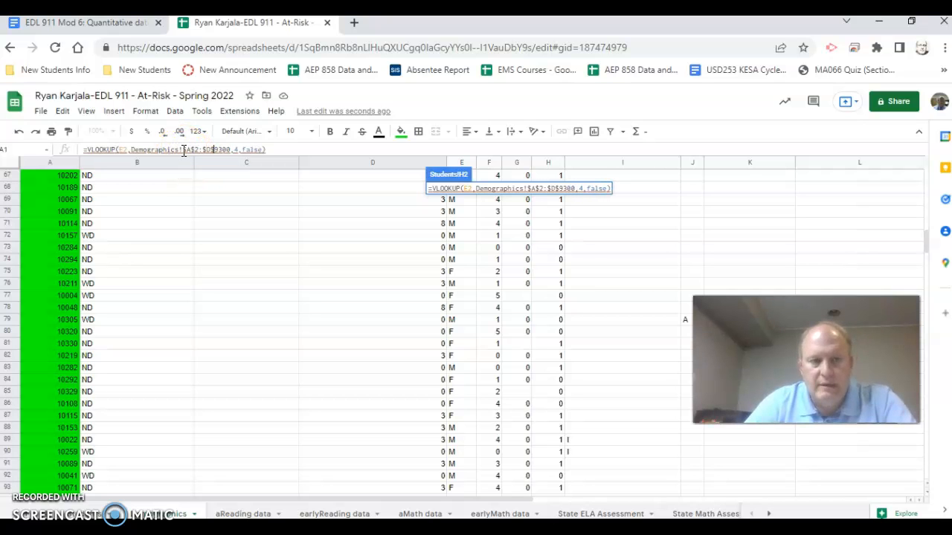
pyautogui.press('Return')
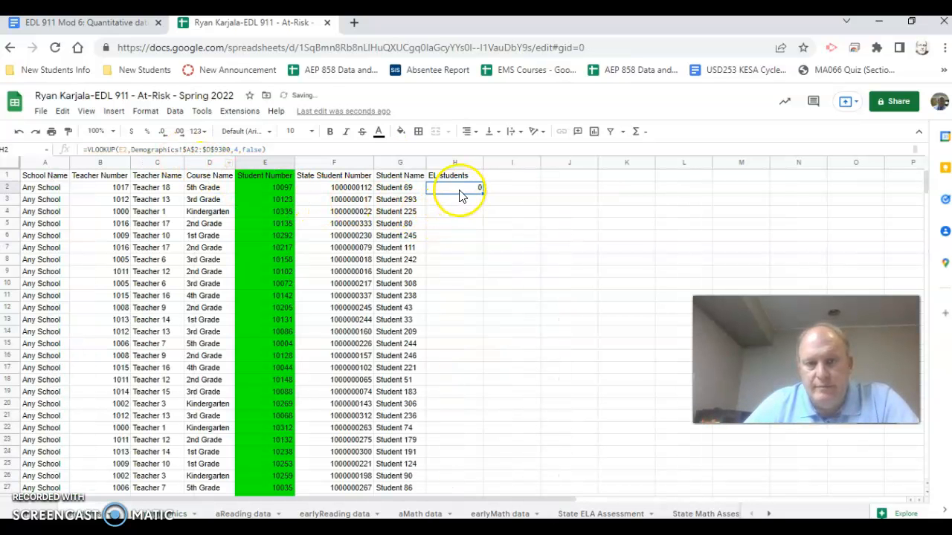
# Fill the H2 lookup formula down the EL students column and narrow the column to fit its header
pyautogui.click(459, 192)
pyautogui.doubleClick(484, 194)
pyautogui.click(457, 237)
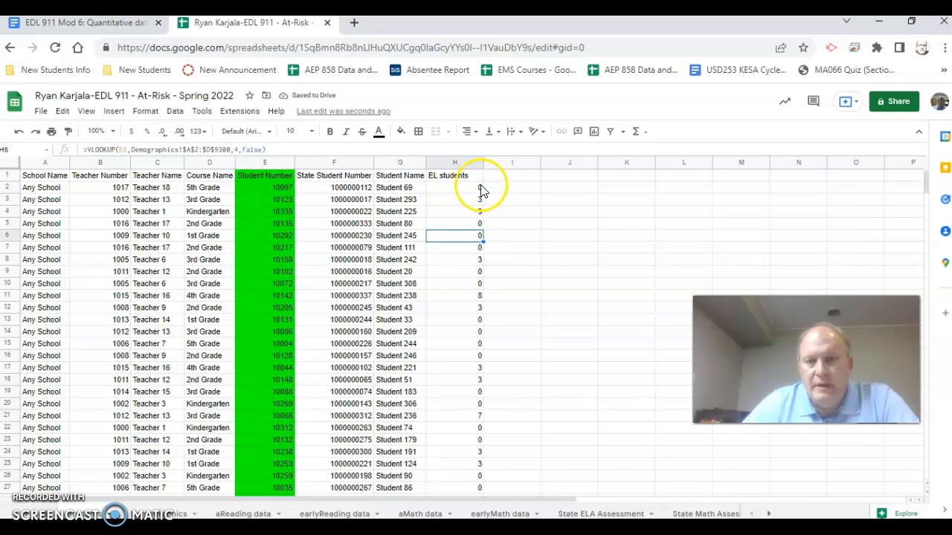
pyautogui.moveTo(482, 167); pyautogui.dragTo(470, 169)
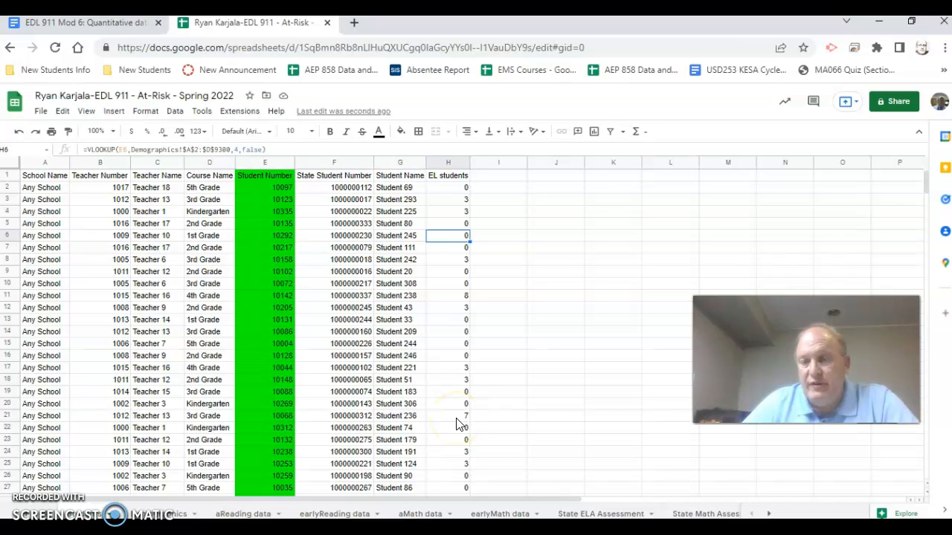
# Add the column header "EL At-Risk Factor" in cell I1 of the Students sheet
pyautogui.click(493, 180)
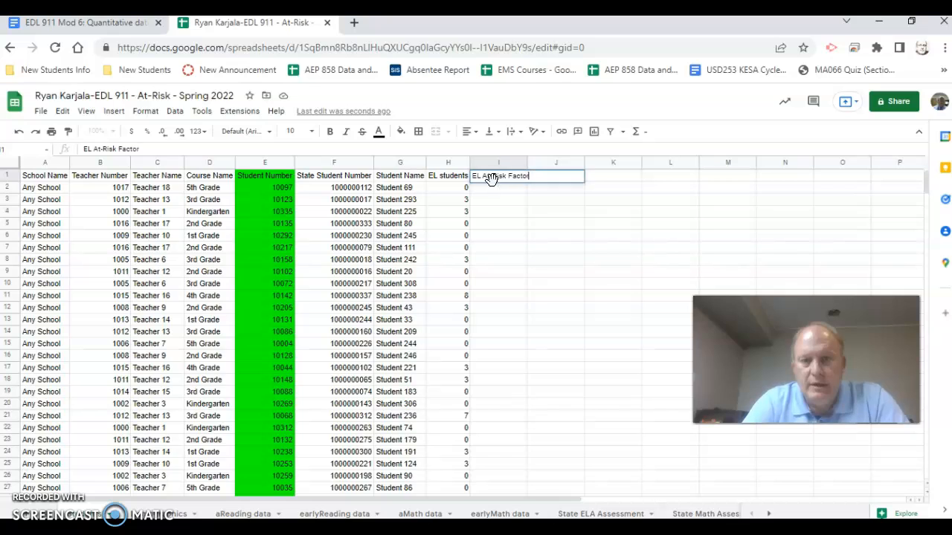
pyautogui.write('EL At-Risk Factor')
pyautogui.press('Return')
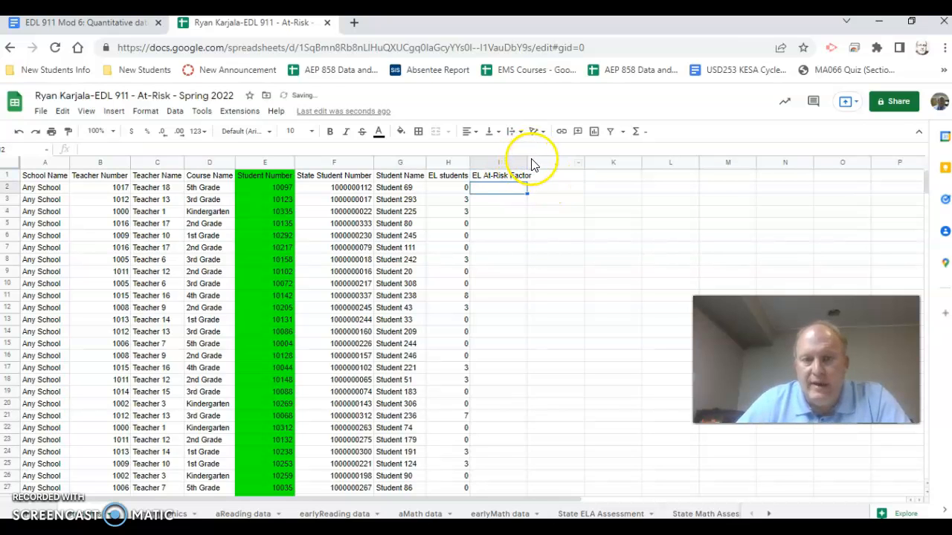
# Widen column I to fit its header and begin an IF formula in I2 returning 0 when H2=0
pyautogui.moveTo(526, 161); pyautogui.dragTo(533, 162)
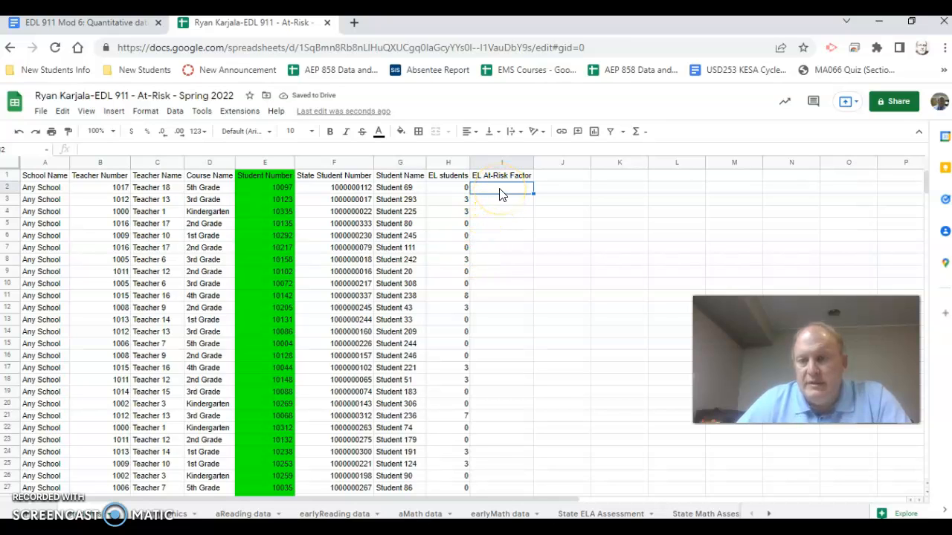
pyautogui.write('=i(')
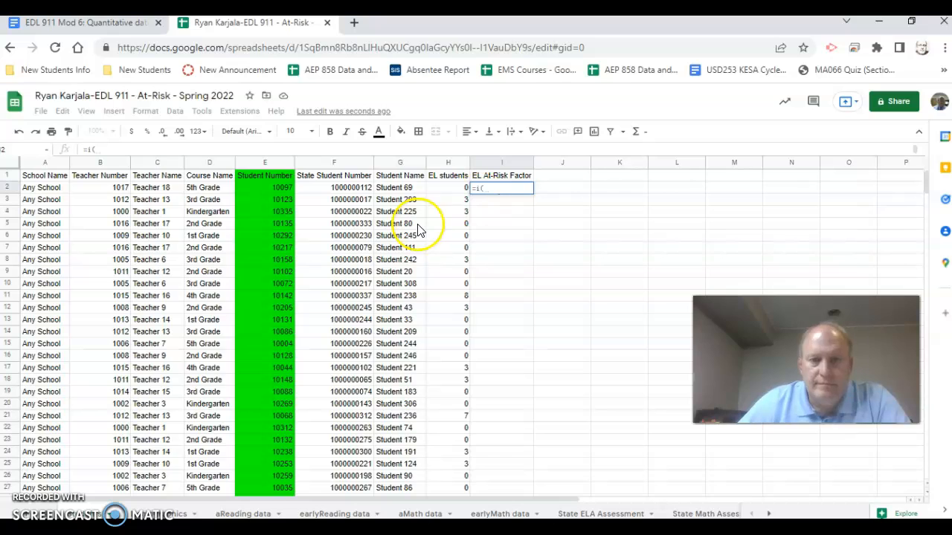
pyautogui.click(448, 192)
pyautogui.press('BackSpace')
pyautogui.press('BackSpace')
pyautogui.press('BackSpace')
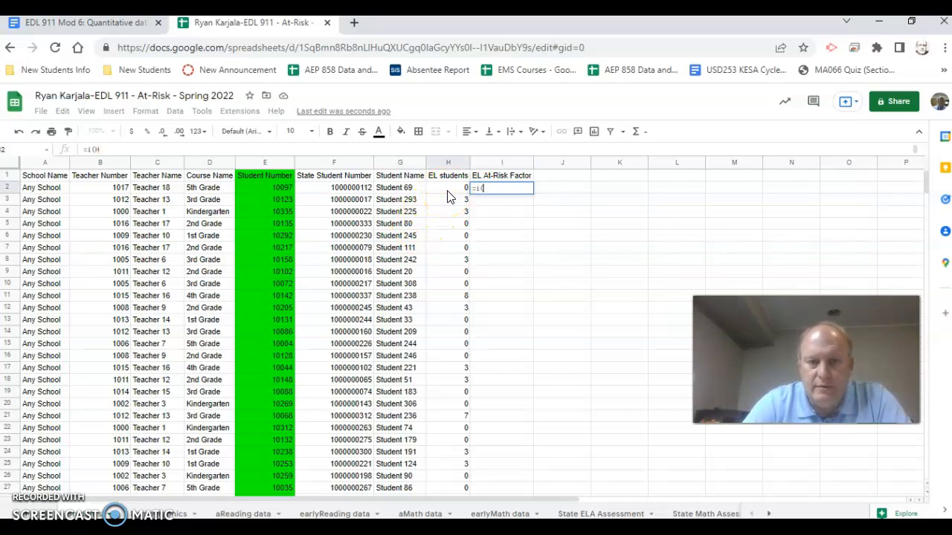
pyautogui.write('f(')
pyautogui.click(448, 192)
pyautogui.write('=0')
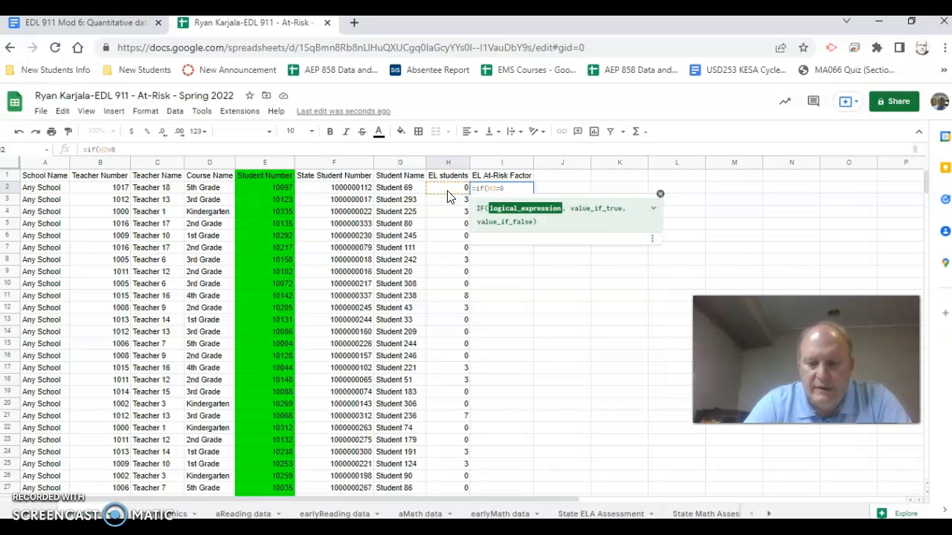
pyautogui.write(',0')
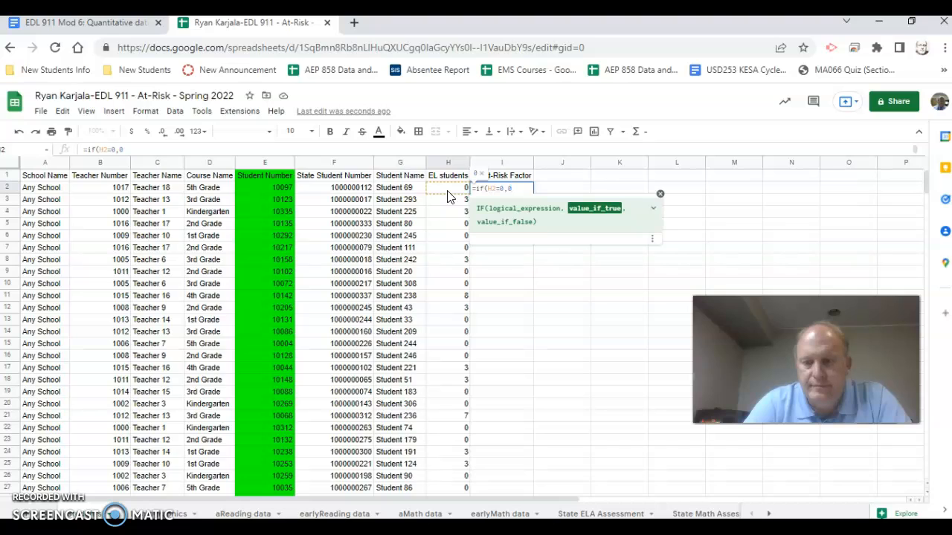
# Nest two more IF conditions in the I2 formula: H2=3 returns 1 and H2=7 returns .5
pyautogui.write(',i')
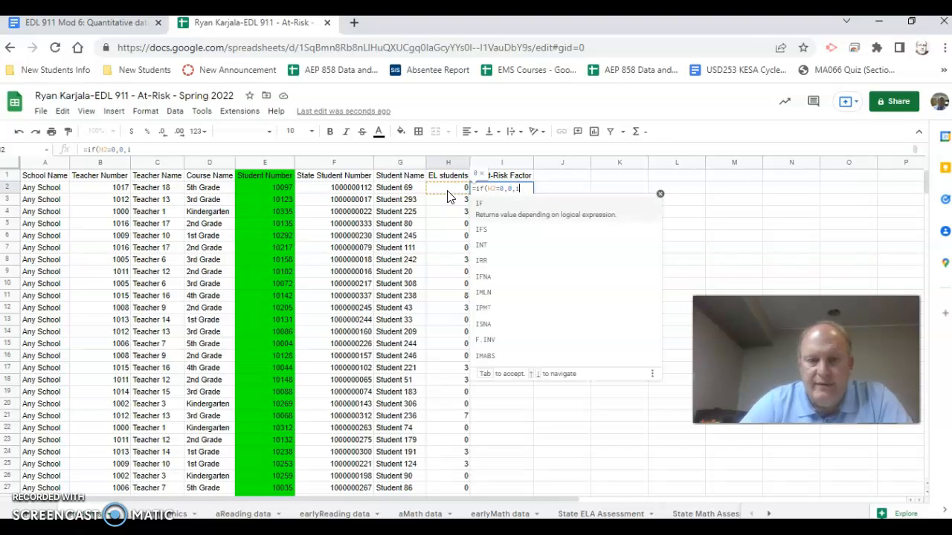
pyautogui.write('f')
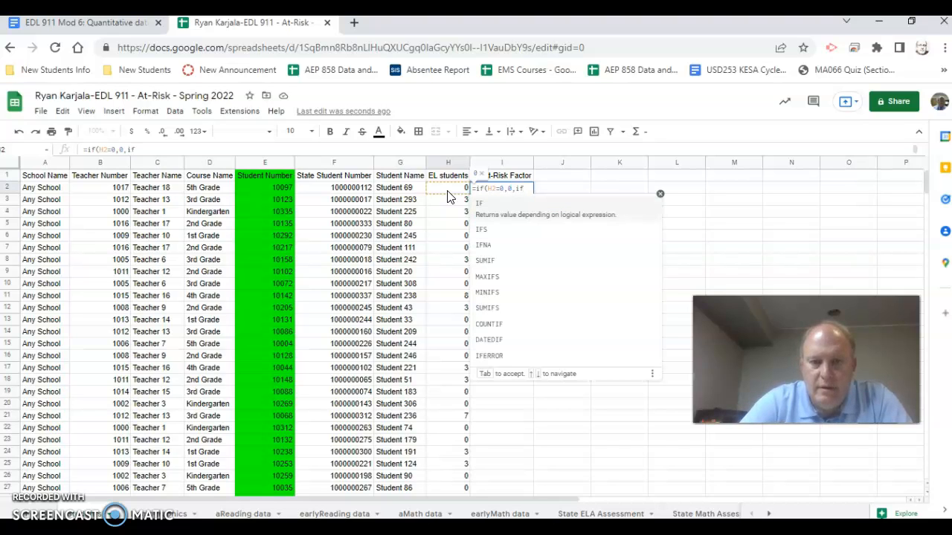
pyautogui.write('(')
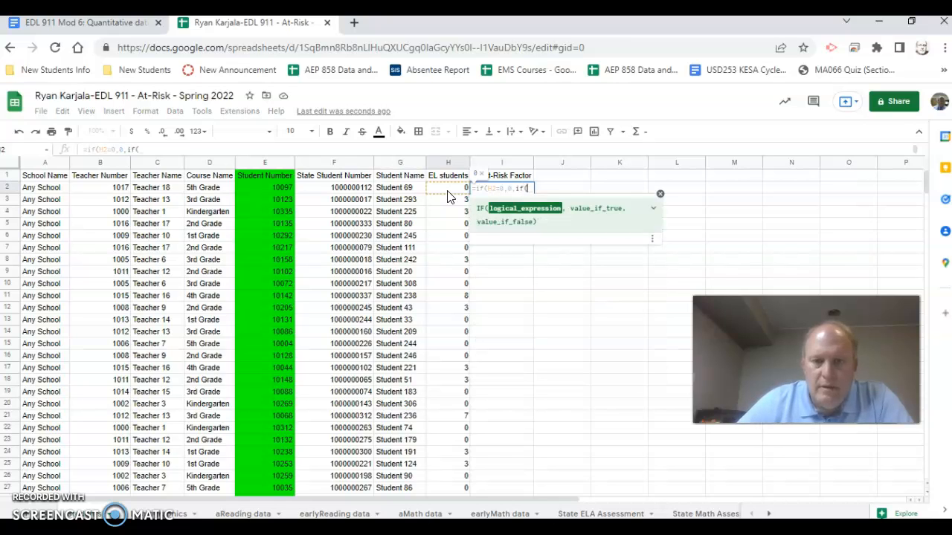
pyautogui.click(448, 193)
pyautogui.write('=3')
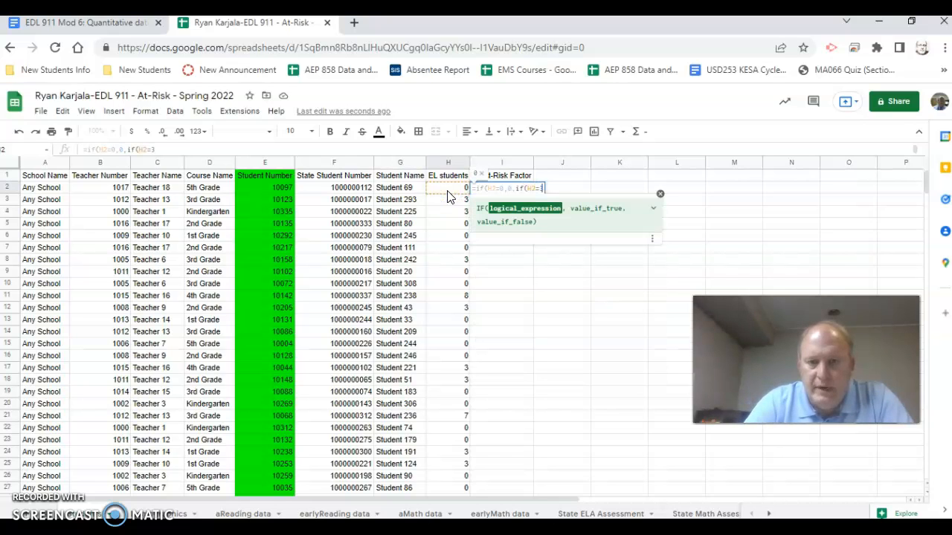
pyautogui.write(',1')
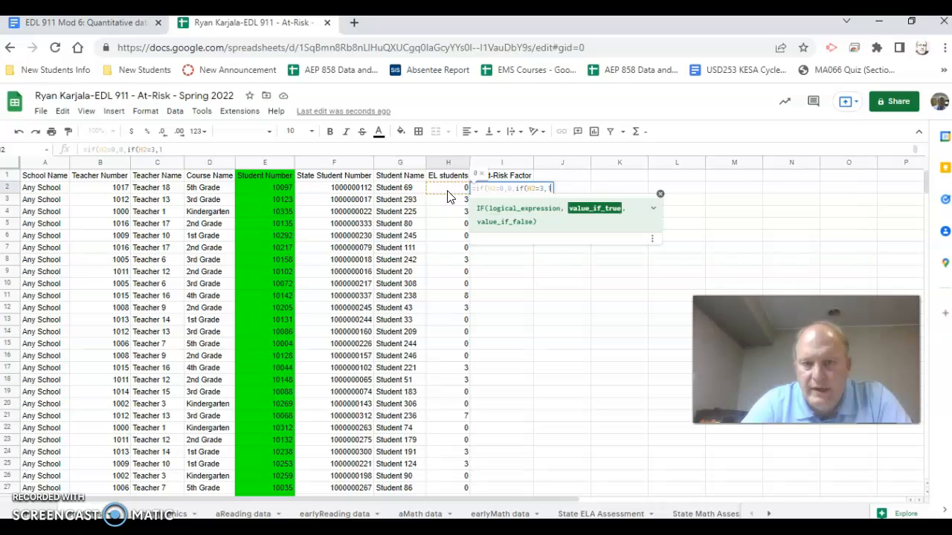
pyautogui.write(',if(')
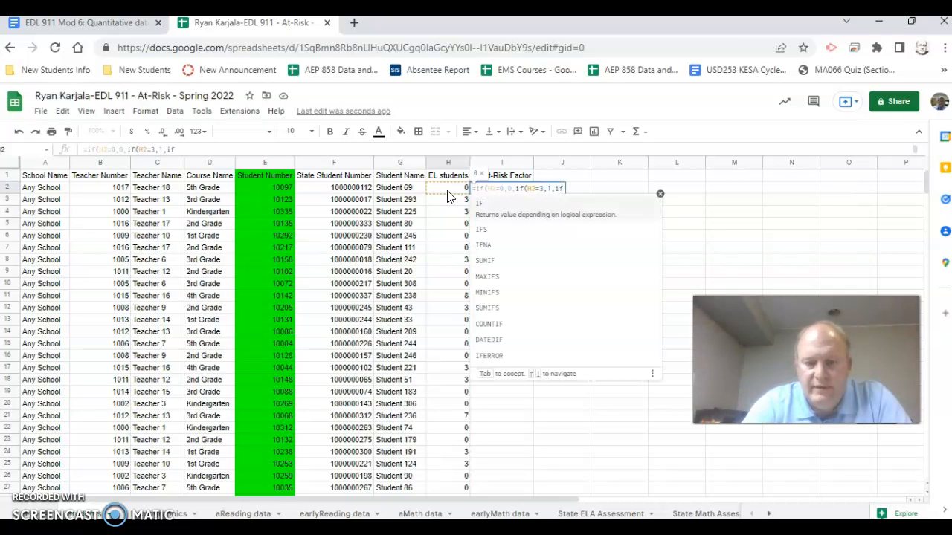
pyautogui.click(448, 192)
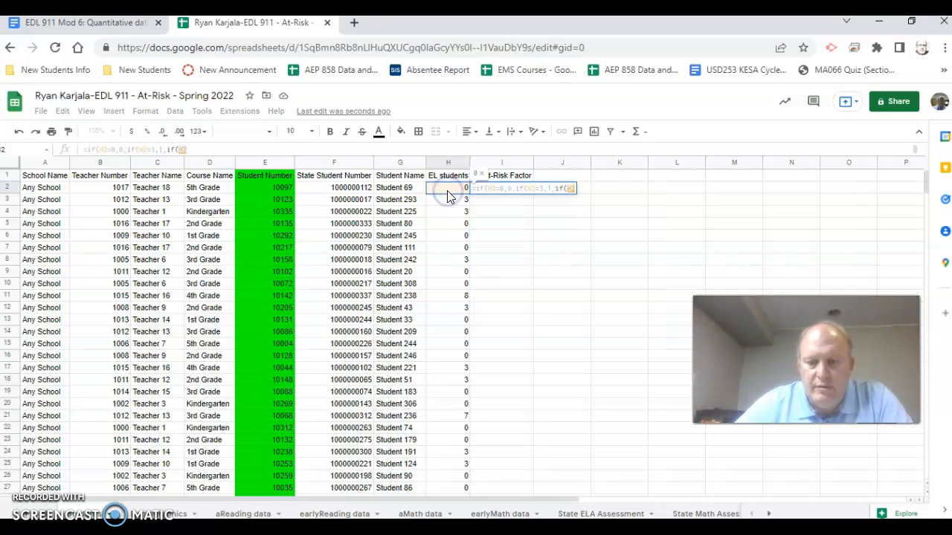
pyautogui.write('=1,')
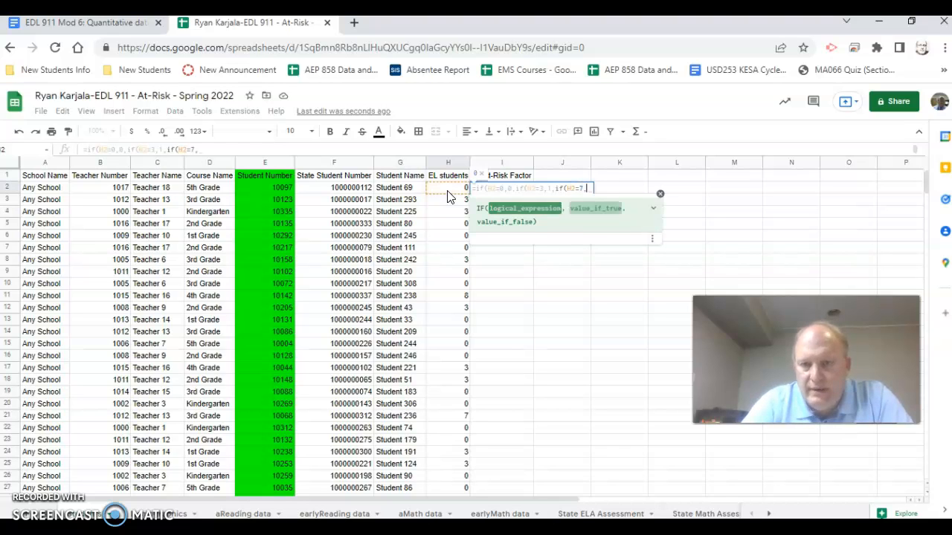
pyautogui.write('.5')
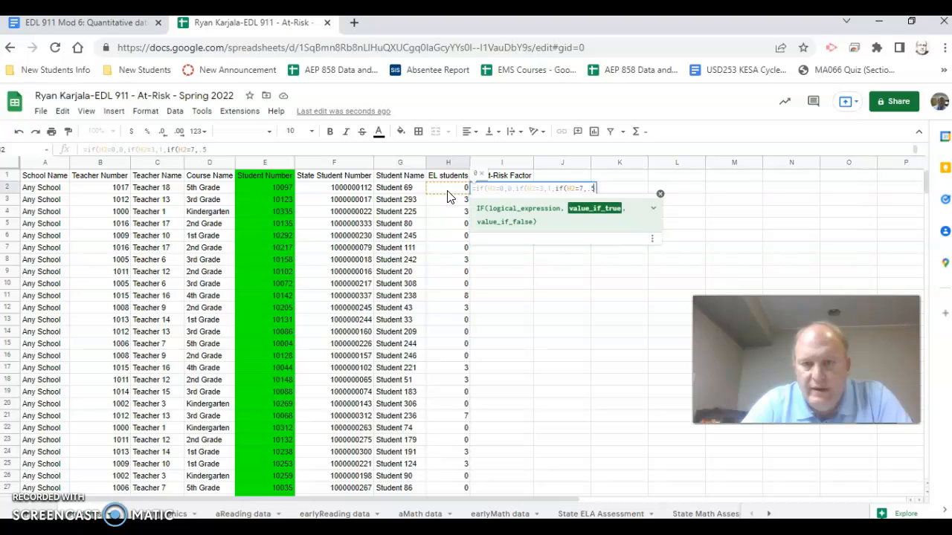
# Finish the I2 formula with H2=8 returning .25, otherwise 0, and autofill it down the EL At-Risk Factor column
pyautogui.write(',if(')
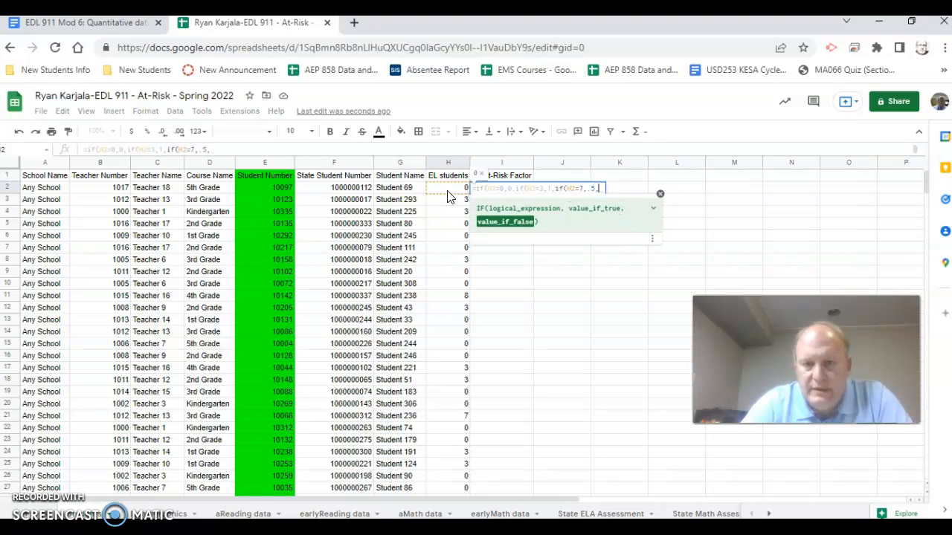
pyautogui.click(449, 195)
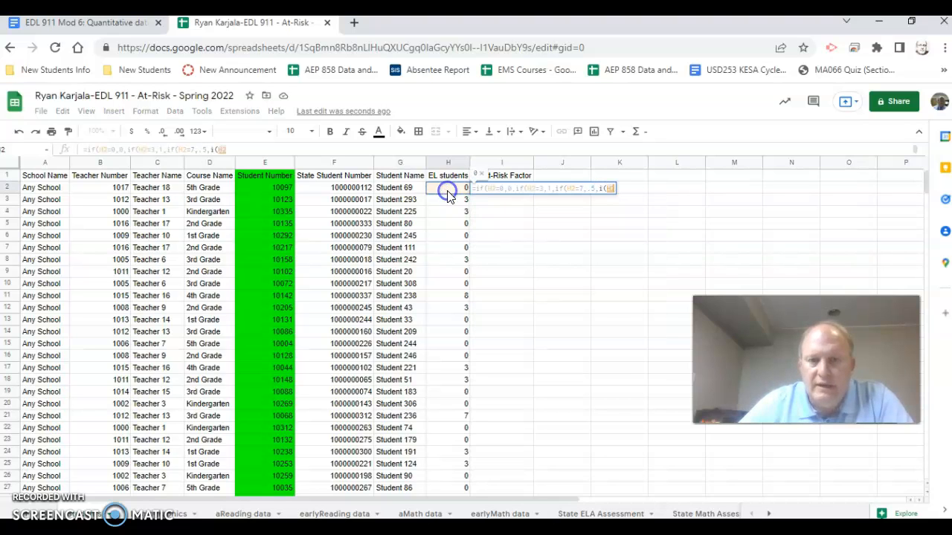
pyautogui.write('=8,.25')
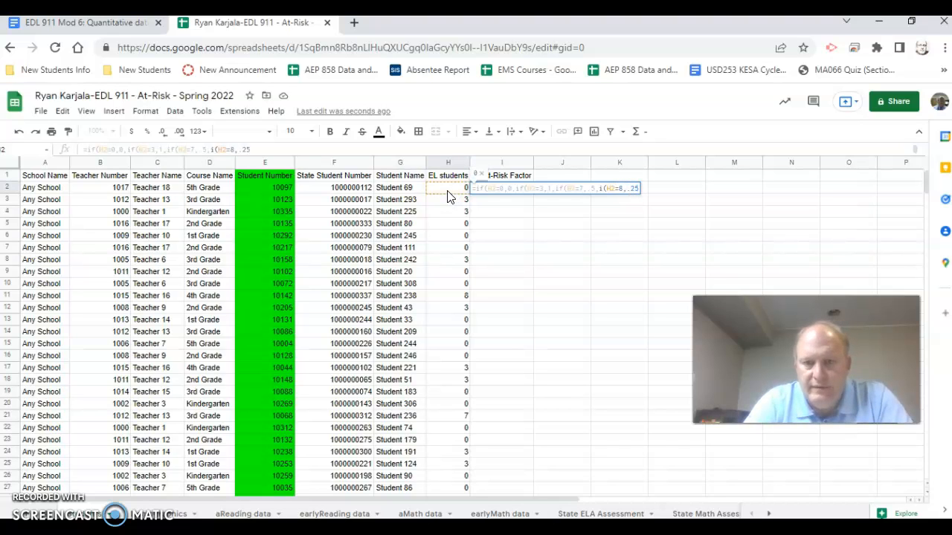
pyautogui.write(',')
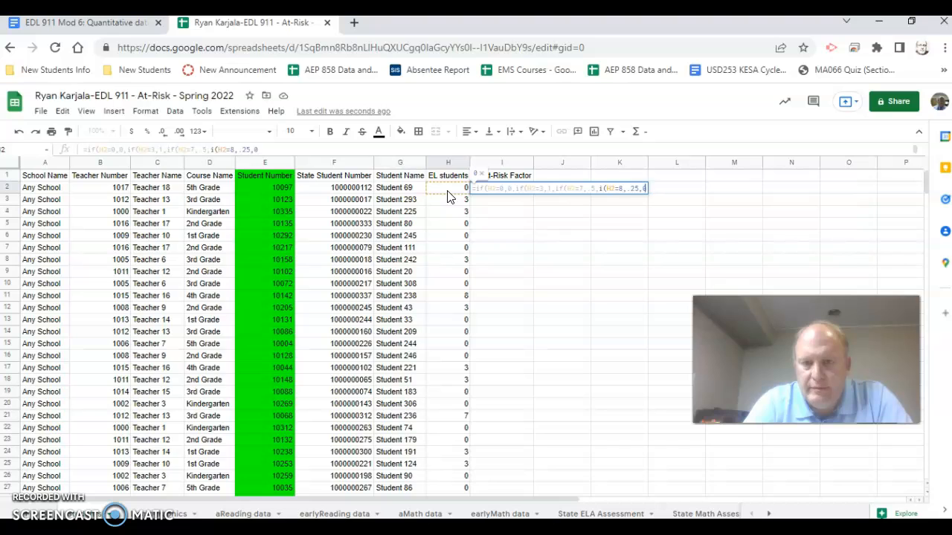
pyautogui.write('0)')
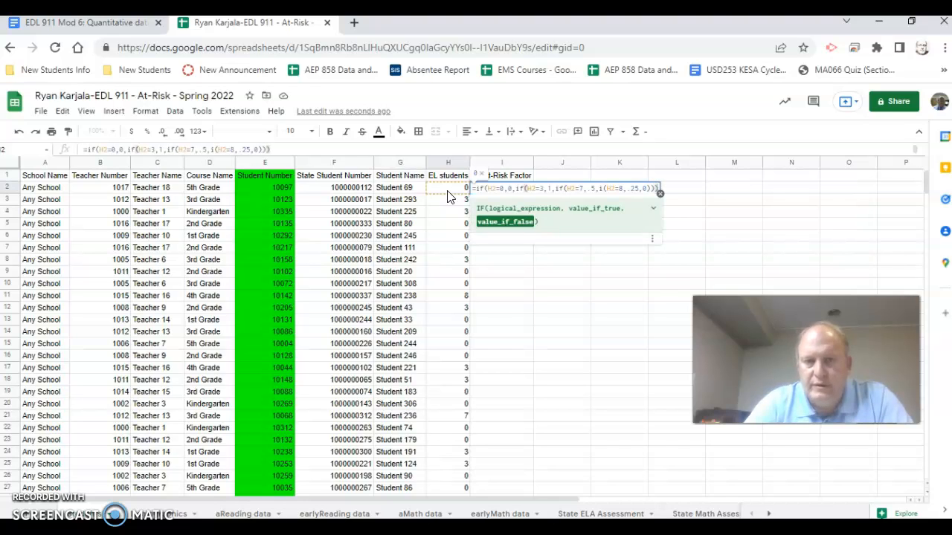
pyautogui.press('Return')
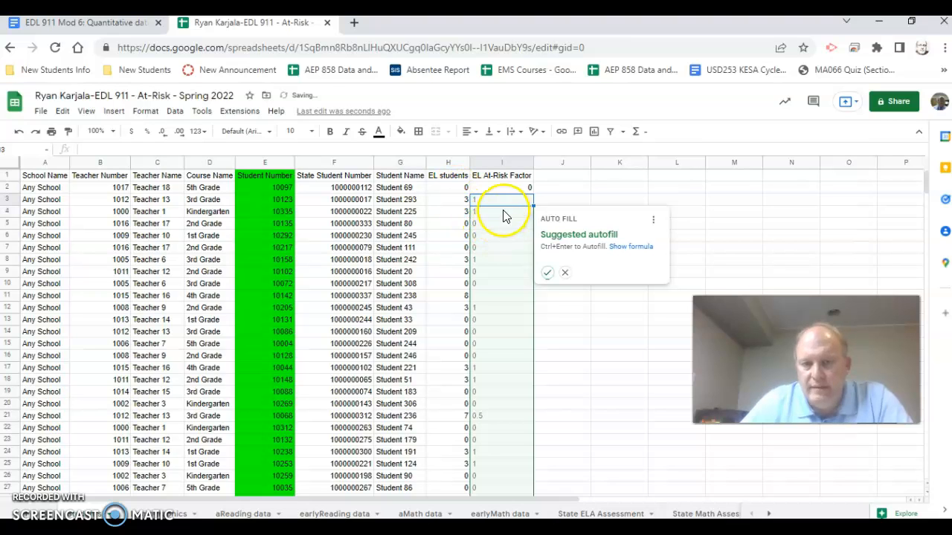
pyautogui.click(548, 273)
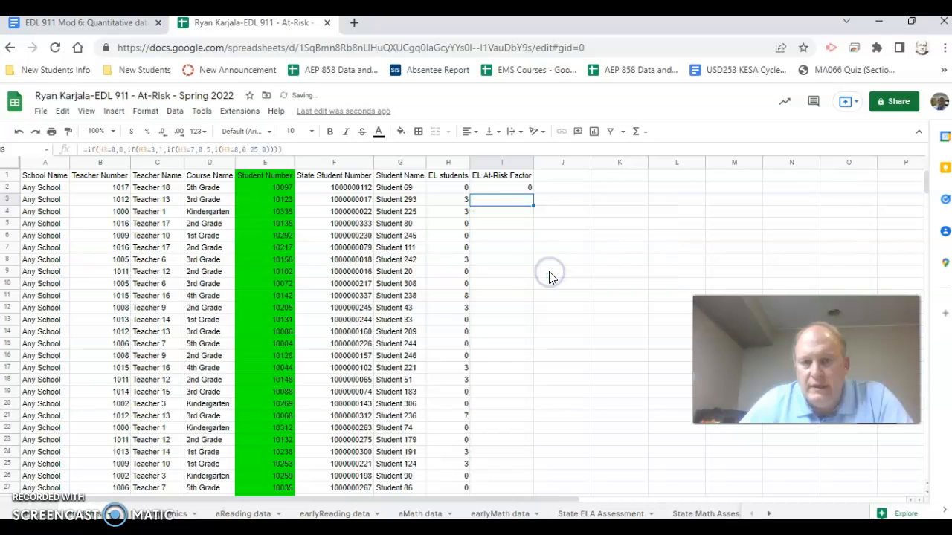
pyautogui.click(503, 297)
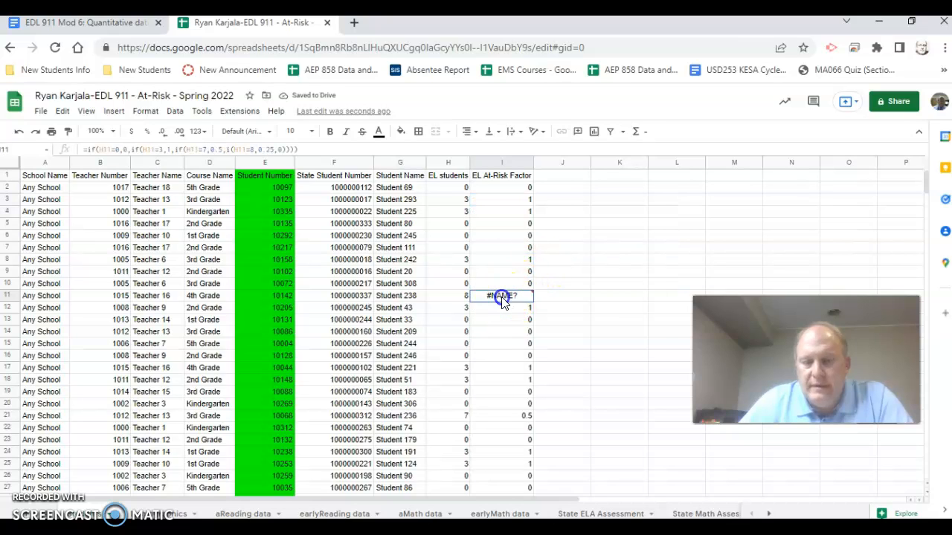
# Try to correct the last nested condition in I2 and refill the formula down through I339
pyautogui.click(501, 189)
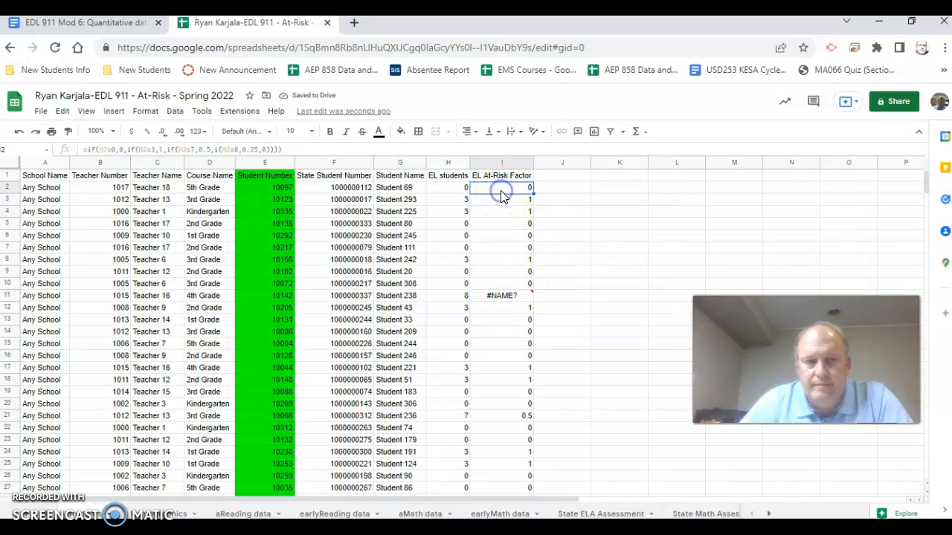
pyautogui.click(215, 151)
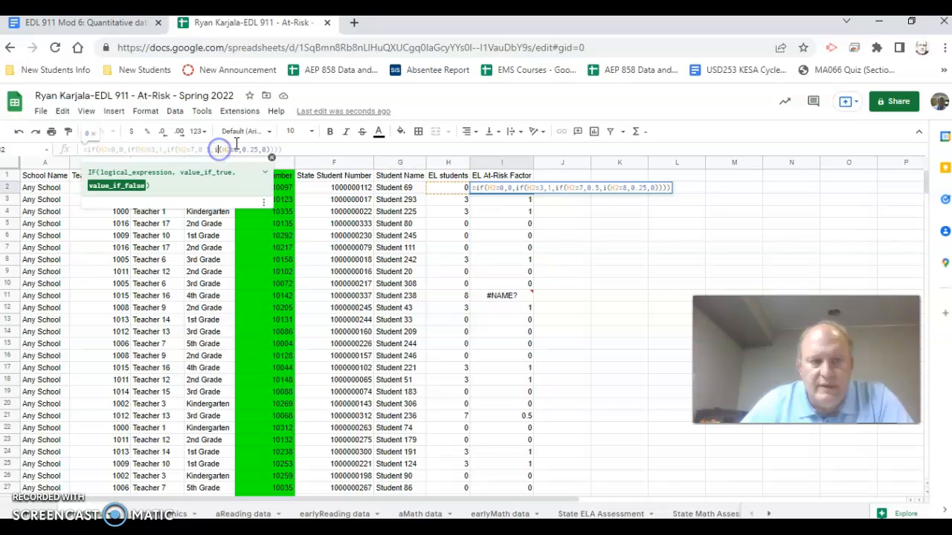
pyautogui.press('Return')
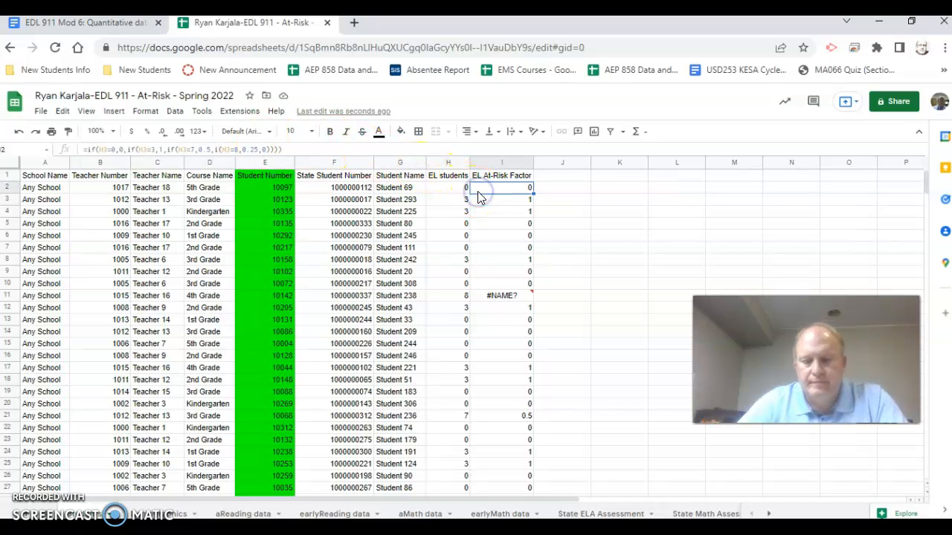
pyautogui.hotkey('ctrl', 'shift', 'Down')
pyautogui.hotkey('ctrl', 'd')
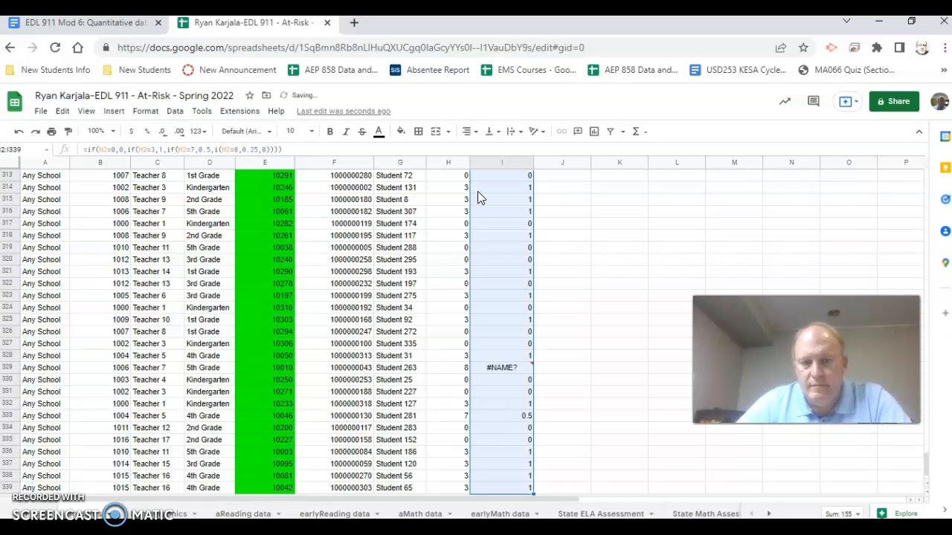
pyautogui.scroll(20, 498, 269)
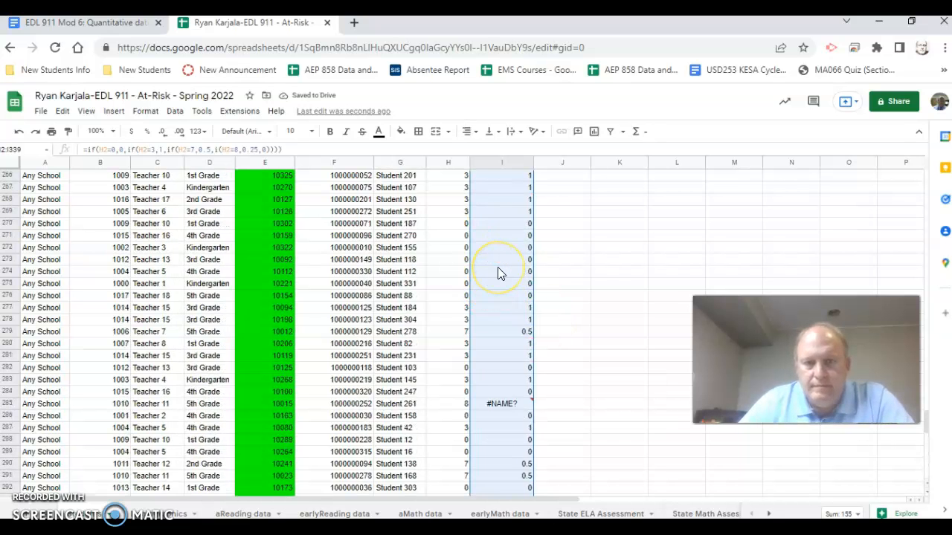
pyautogui.scroll(20, 497, 268)
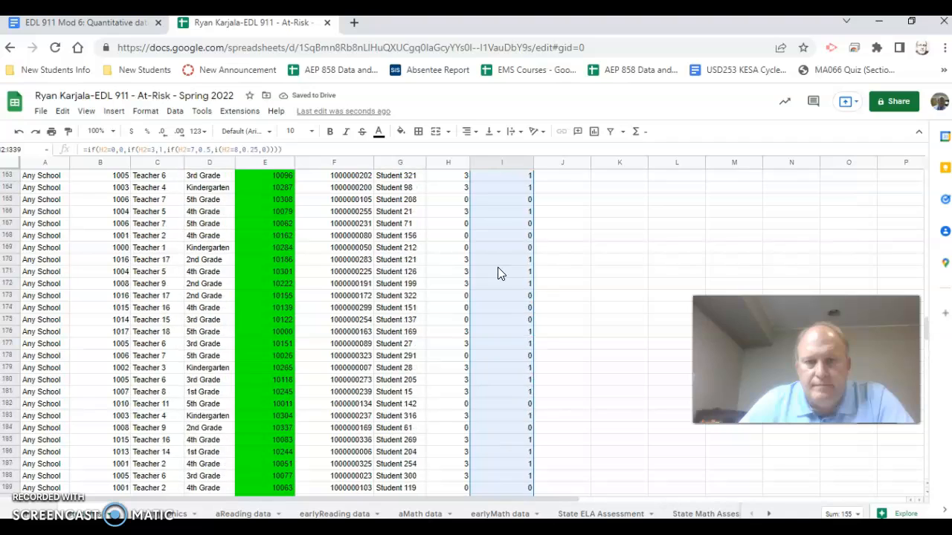
pyautogui.scroll(20, 498, 272)
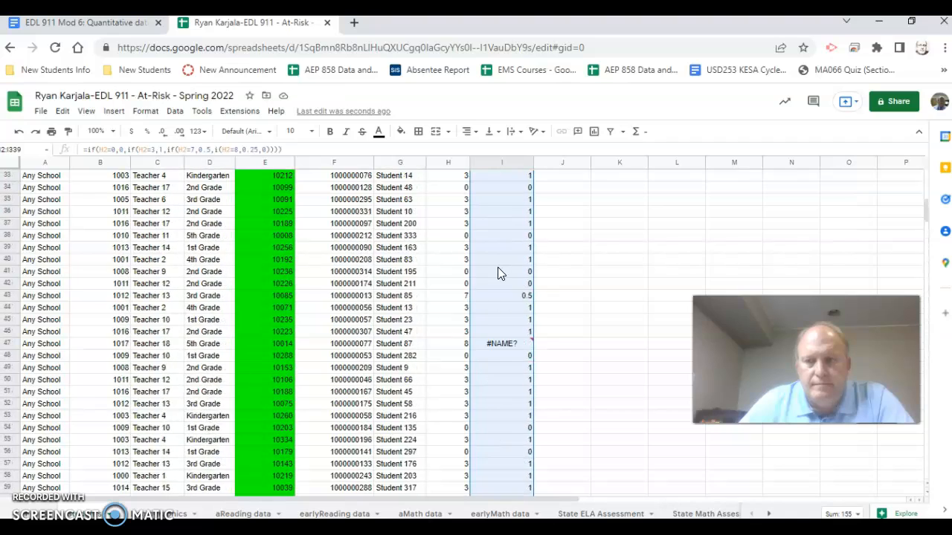
# Correct the function name of the H2=8 condition in the I2 formula to IF and commit it
pyautogui.click(495, 187)
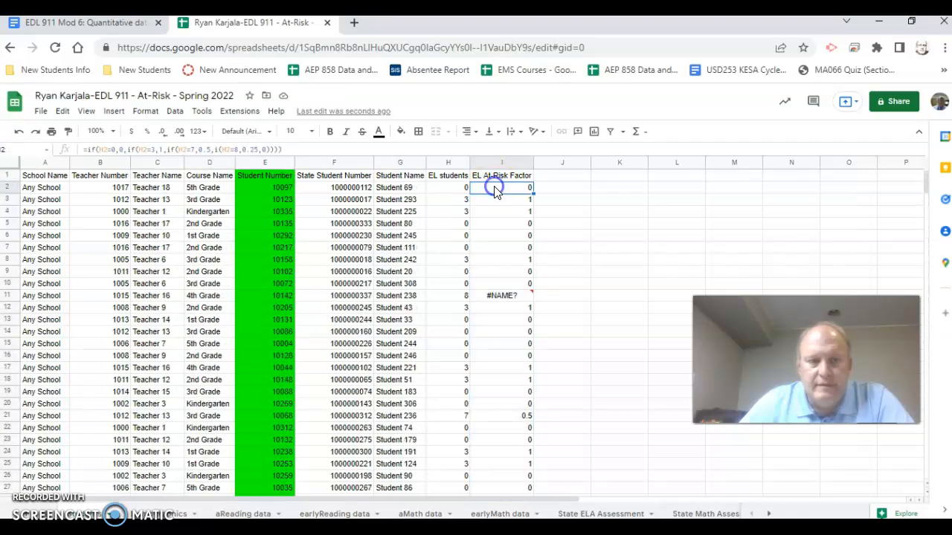
pyautogui.click(220, 152)
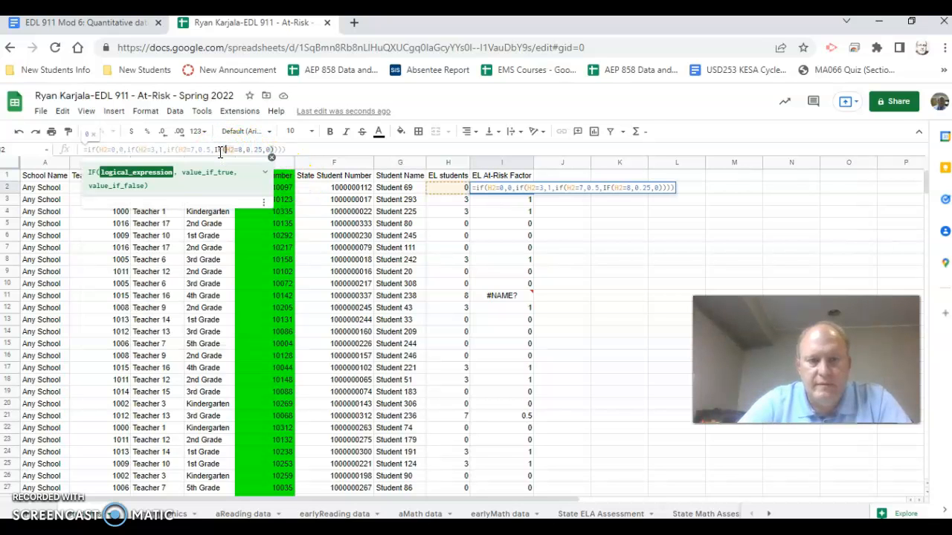
pyautogui.press('Return')
pyautogui.press('Up')
# Fill the corrected I2 formula down the EL At-Risk Factor column through I339 and check the filled rows
pyautogui.scroll(-1, 286, 196)
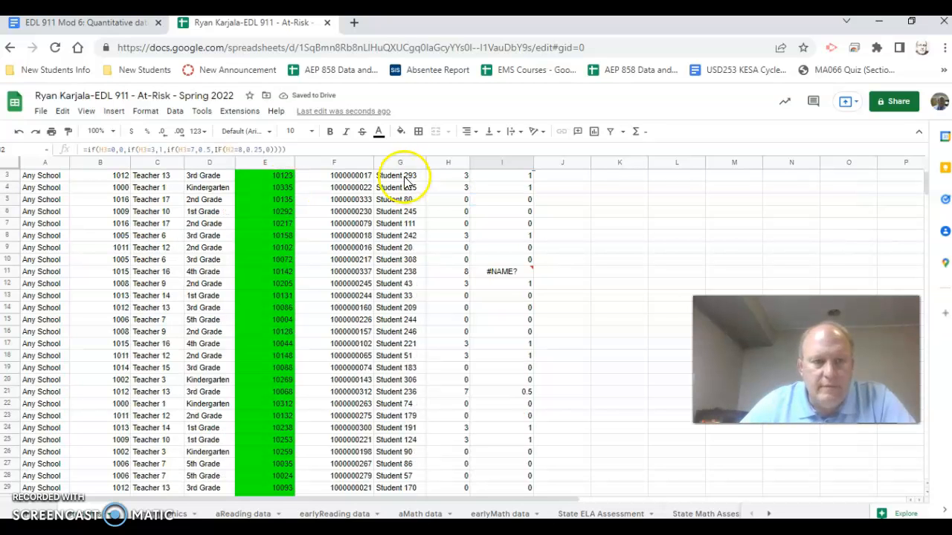
pyautogui.scroll(1, 428, 178)
pyautogui.click(484, 191)
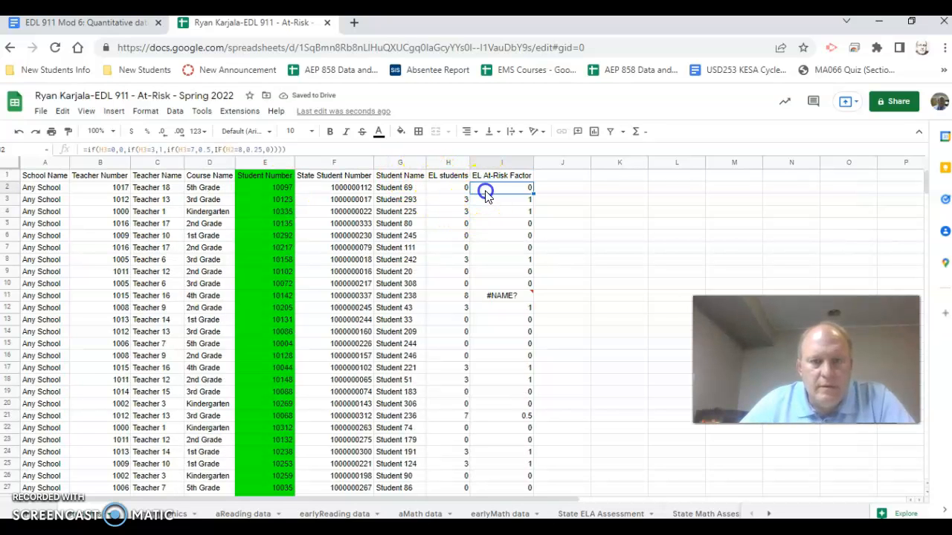
pyautogui.hotkey('ctrl', 'shift', 'Down')
pyautogui.hotkey('ctrl', 'd')
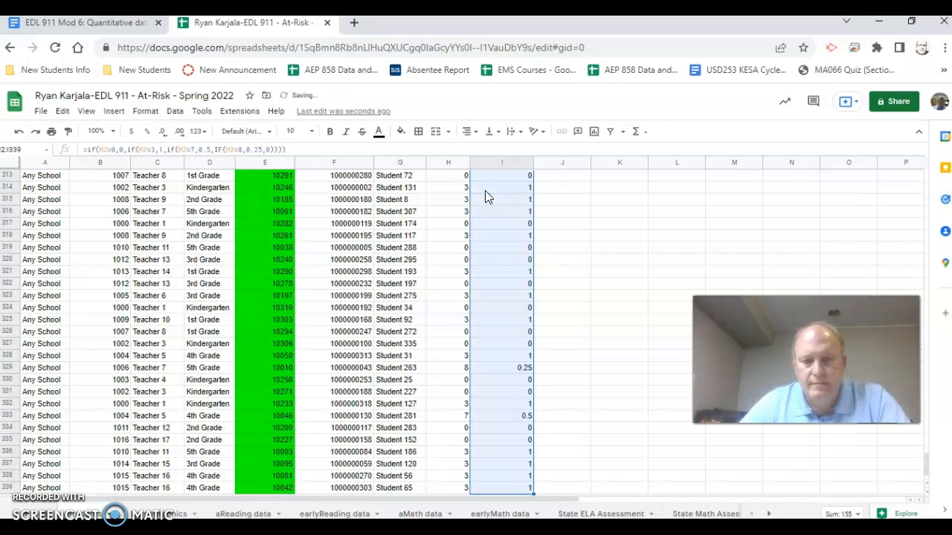
pyautogui.scroll(4, 550, 312)
pyautogui.scroll(4, 551, 314)
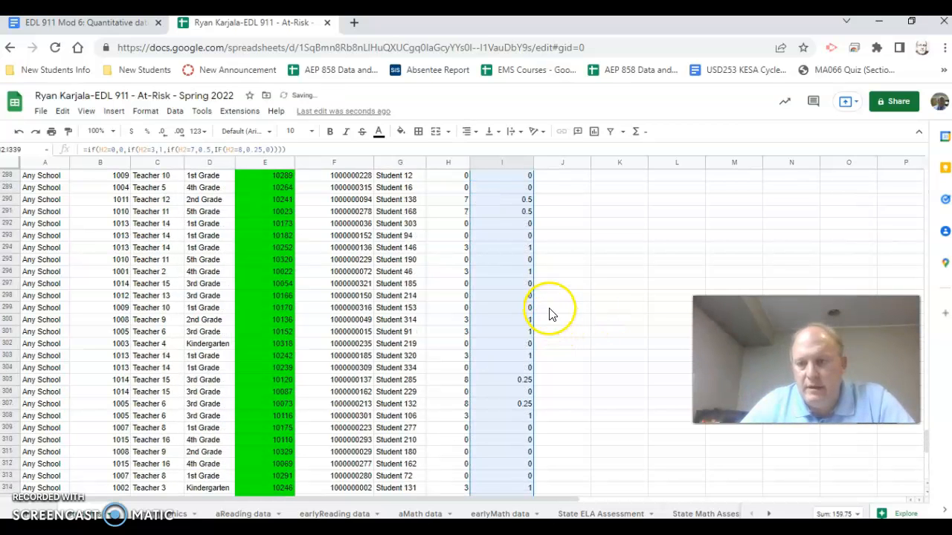
# Return to the start of the student sheet and review the state at-risk factor list in the EDL 911 Mod 6 document
pyautogui.moveTo(927, 445); pyautogui.dragTo(923, 171)
pyautogui.click(598, 211)
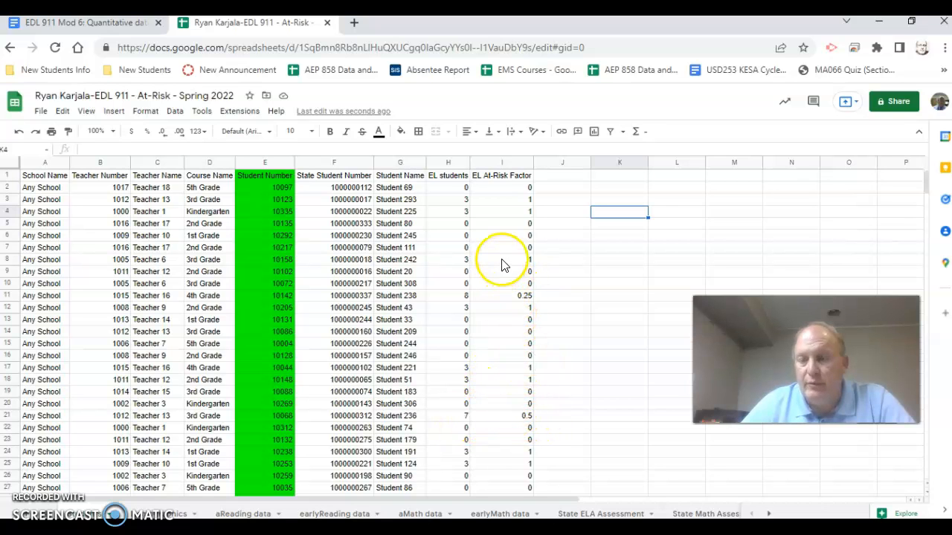
pyautogui.click(140, 30)
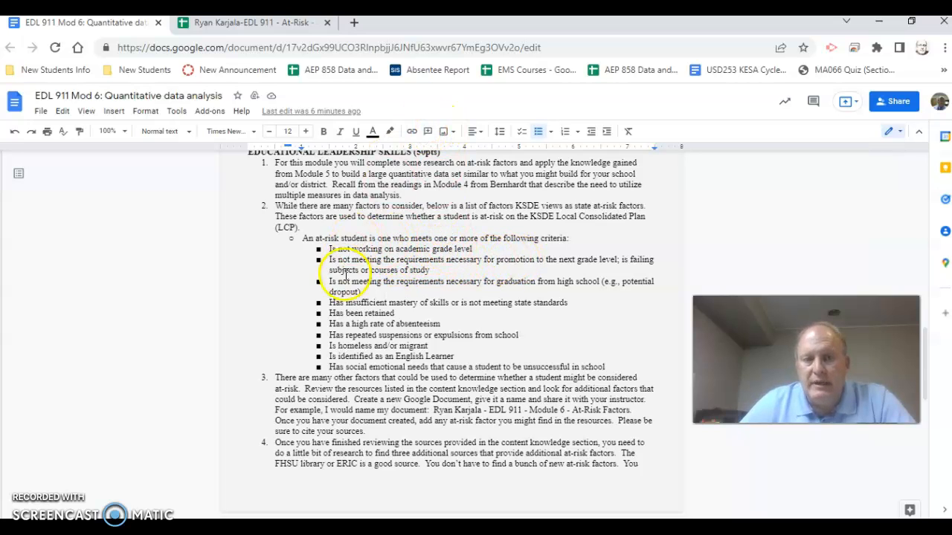
pyautogui.click(281, 28)
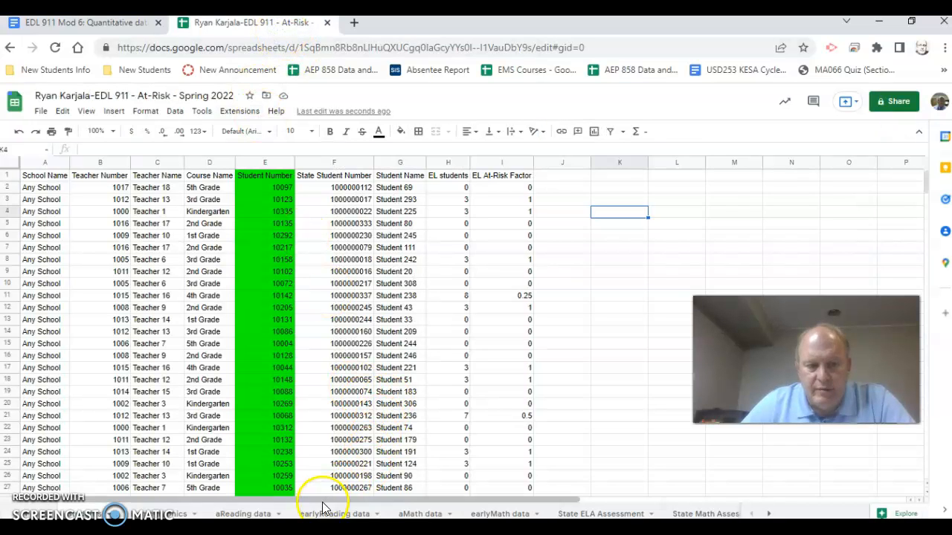
# Fill the Spring aReading Percentile at Nation column with yellow on the aReading data sheet
pyautogui.click(260, 513)
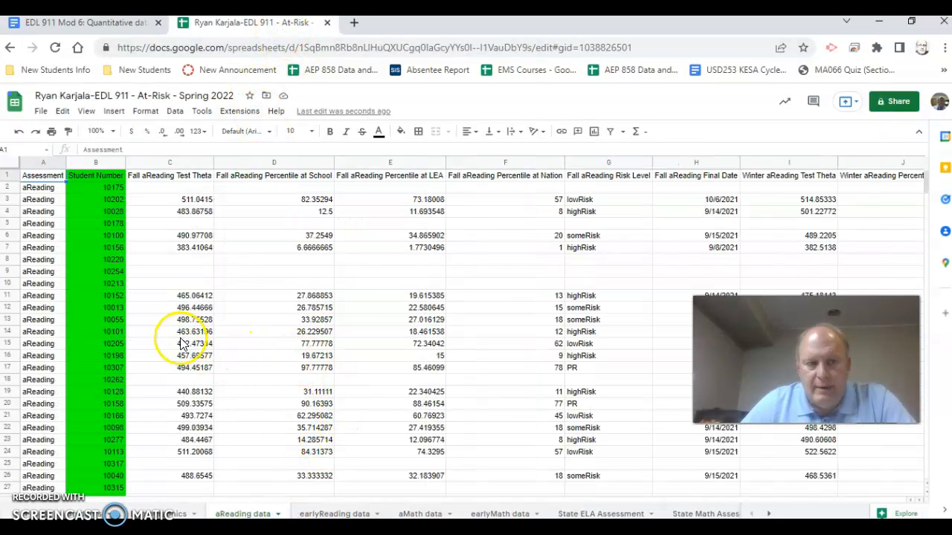
pyautogui.click(485, 405)
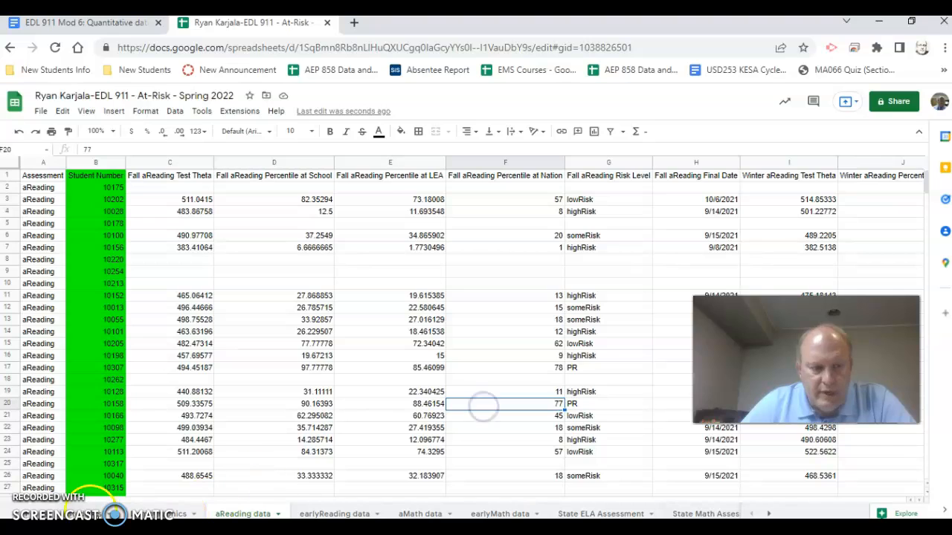
pyautogui.moveTo(72, 506); pyautogui.dragTo(217, 506)
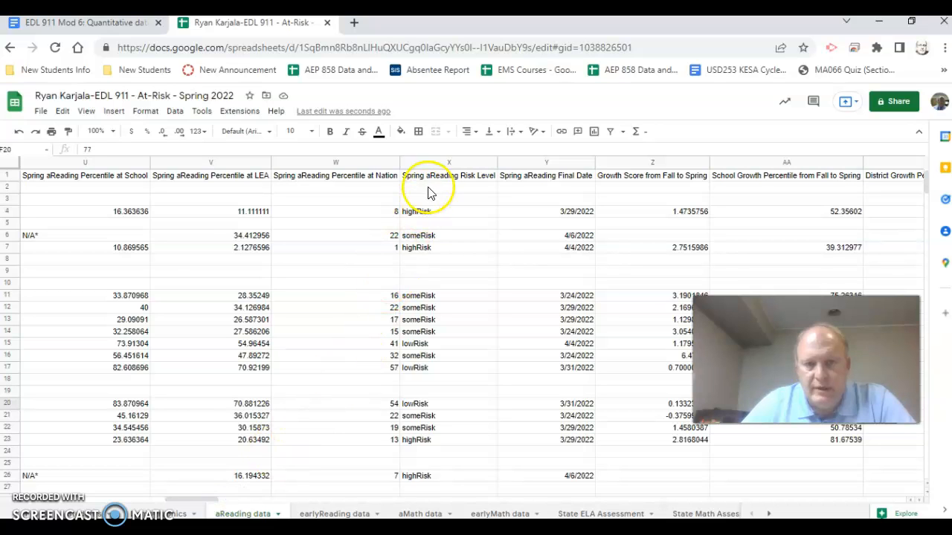
pyautogui.click(345, 162)
pyautogui.click(400, 131)
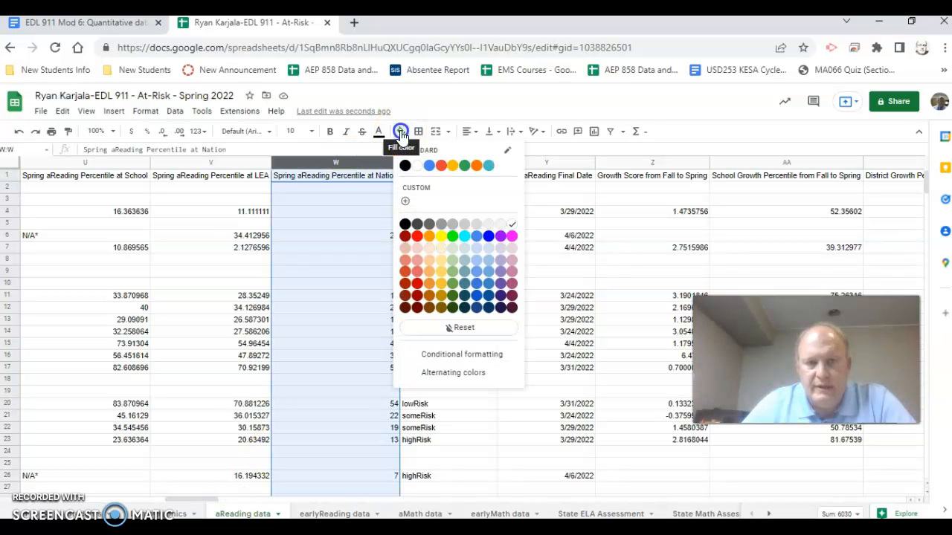
pyautogui.click(441, 236)
pyautogui.click(348, 216)
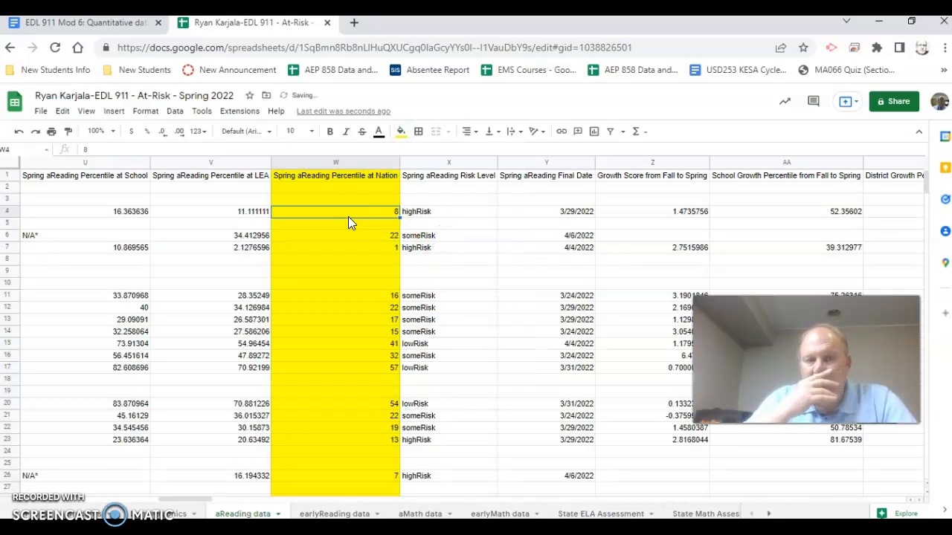
# Count the columns in row 2 from Spring aReading Percentile at Nation back to Student Number
pyautogui.press('Up')
pyautogui.press('Up')
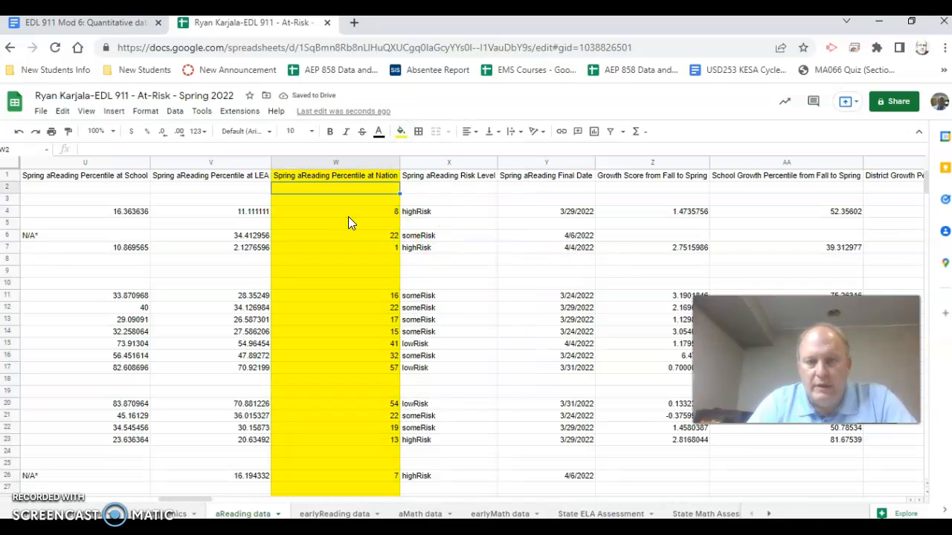
pyautogui.press('Left')
pyautogui.press('Left')
pyautogui.press('Left')
pyautogui.press('Left')
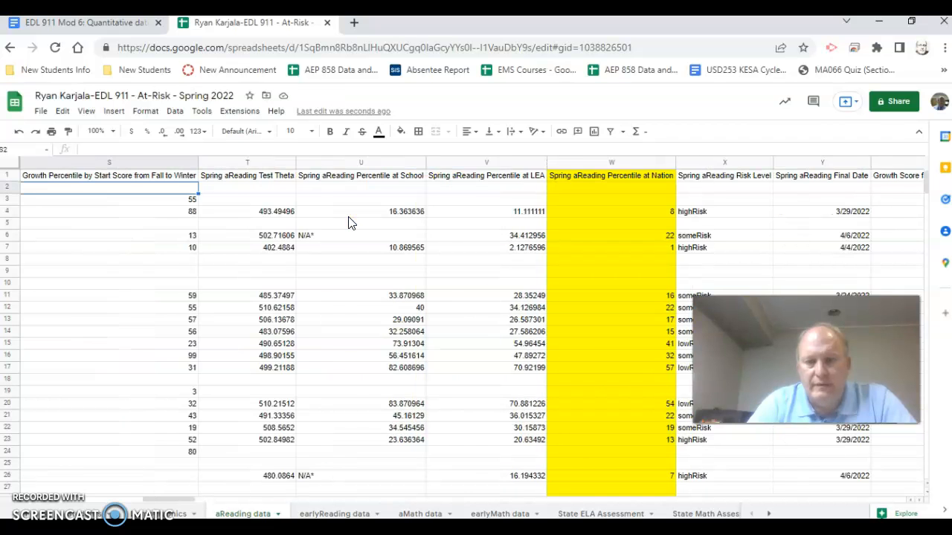
pyautogui.press('Left')
pyautogui.press('Left')
pyautogui.press('Left')
pyautogui.press('Left')
pyautogui.press('Left')
pyautogui.press('Left')
pyautogui.press('Left')
pyautogui.press('Left')
pyautogui.press('Left')
pyautogui.press('Left')
pyautogui.press('Left')
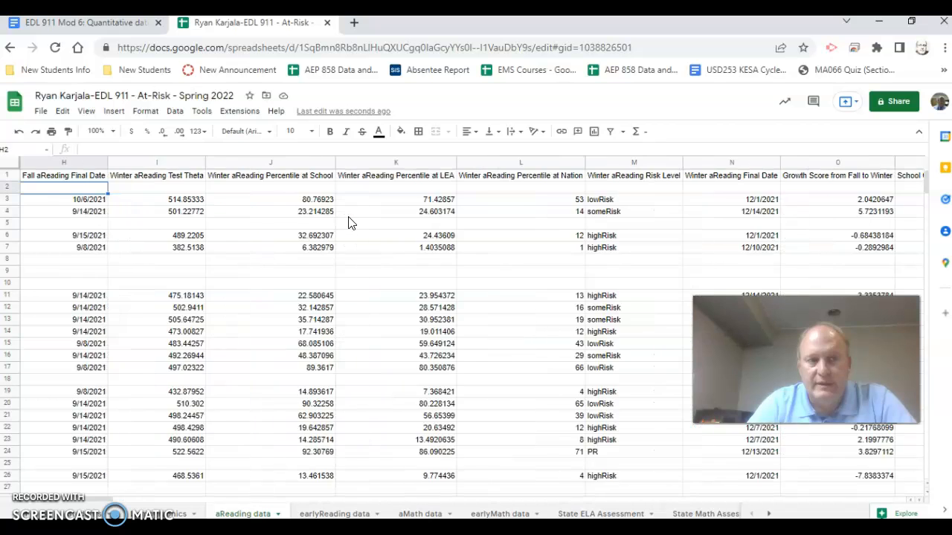
pyautogui.press('Left')
pyautogui.press('Left')
pyautogui.press('Left')
pyautogui.press('Left')
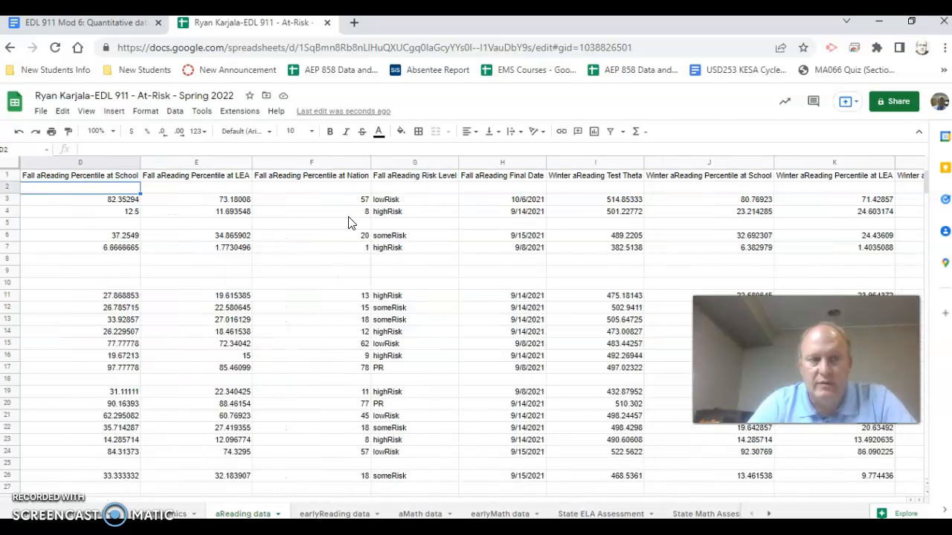
pyautogui.press('Left')
pyautogui.press('Left')
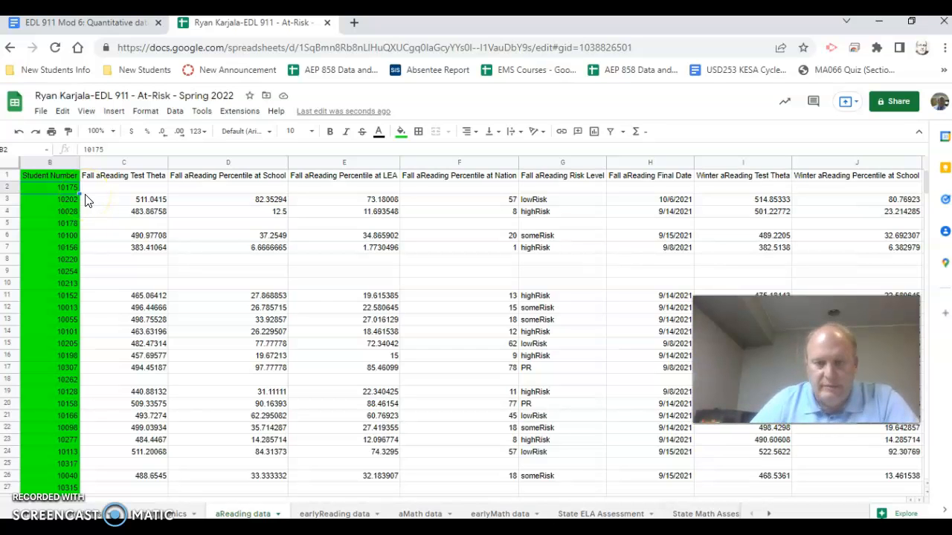
# Add the header "aReading S22 %-tile" in J1 of the student sheet and fit column J to it
pyautogui.click(130, 32)
pyautogui.click(253, 23)
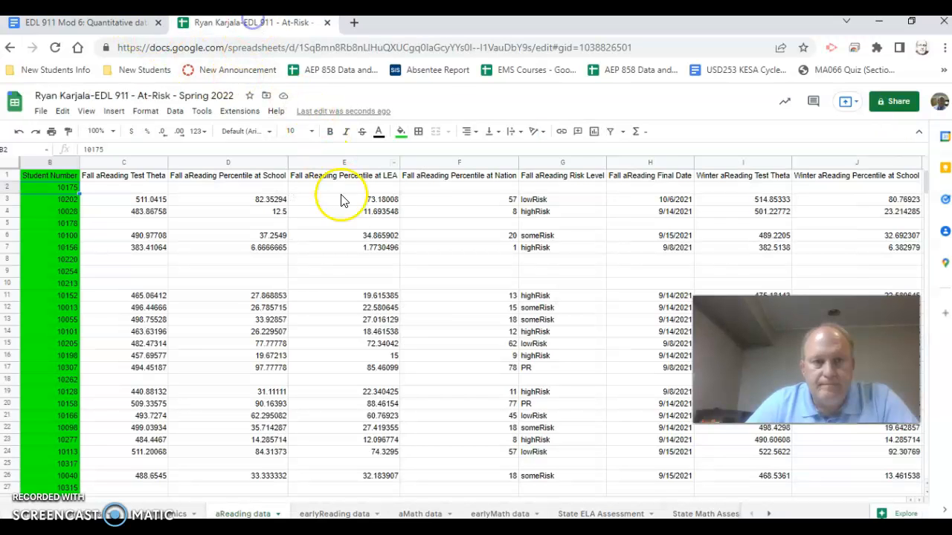
pyautogui.click(100, 513)
pyautogui.click(558, 180)
pyautogui.write('aReading S22 %-tile')
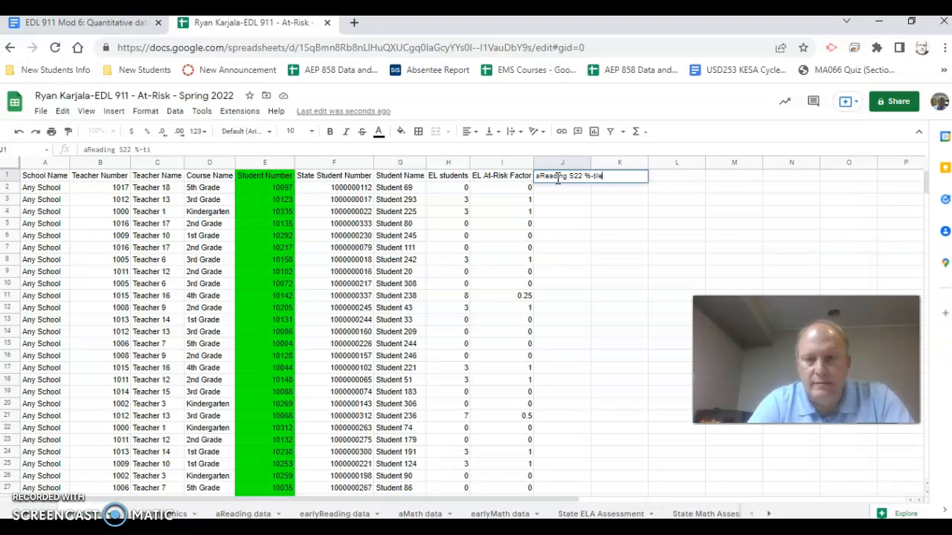
pyautogui.press('Return')
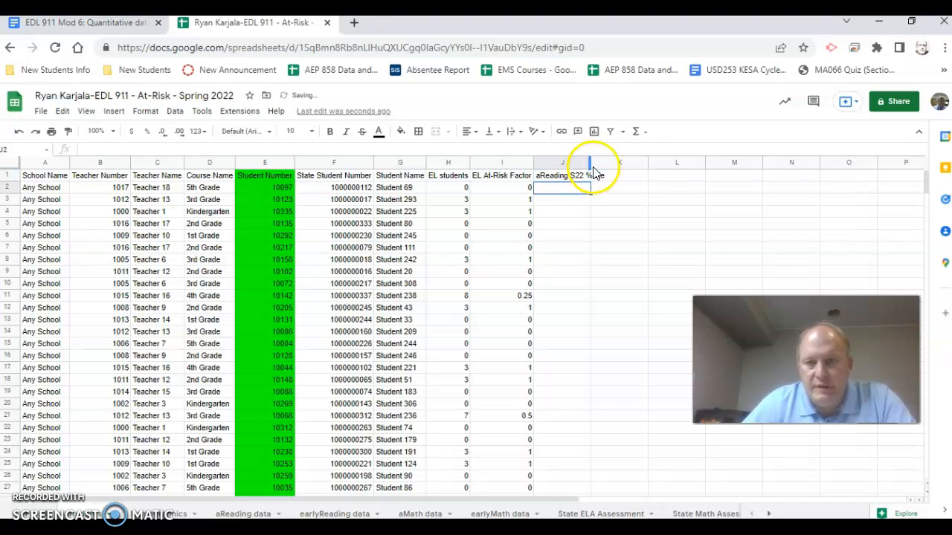
pyautogui.doubleClick(589, 165)
# Start a VLOOKUP in J2 with E2 as the search key and 'aReading data'!B2:W25000 as the range
pyautogui.write('=VLOOKUP(')
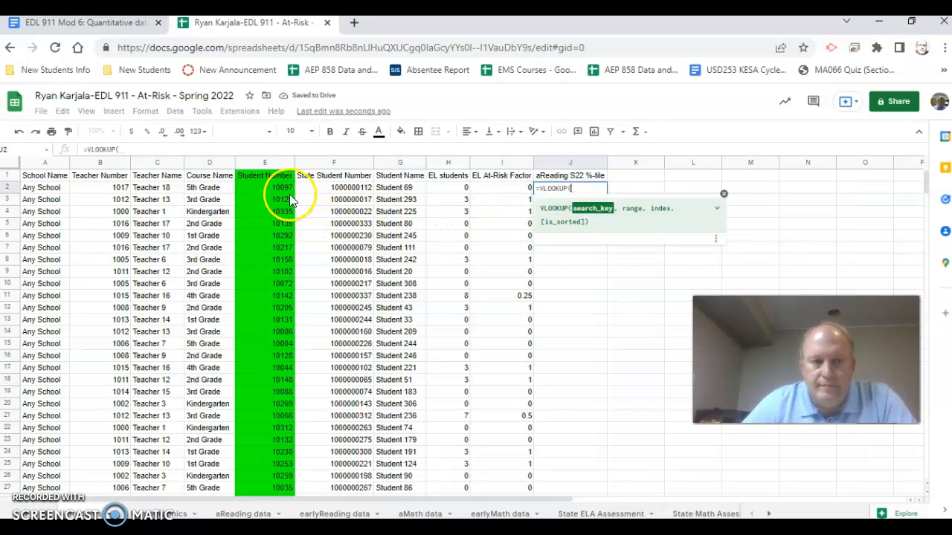
pyautogui.click(278, 190)
pyautogui.write(',')
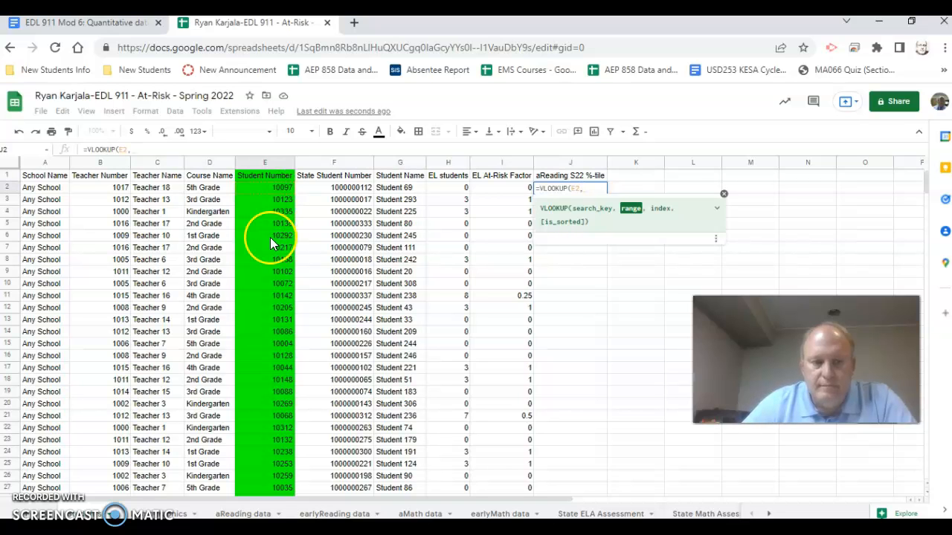
pyautogui.click(243, 513)
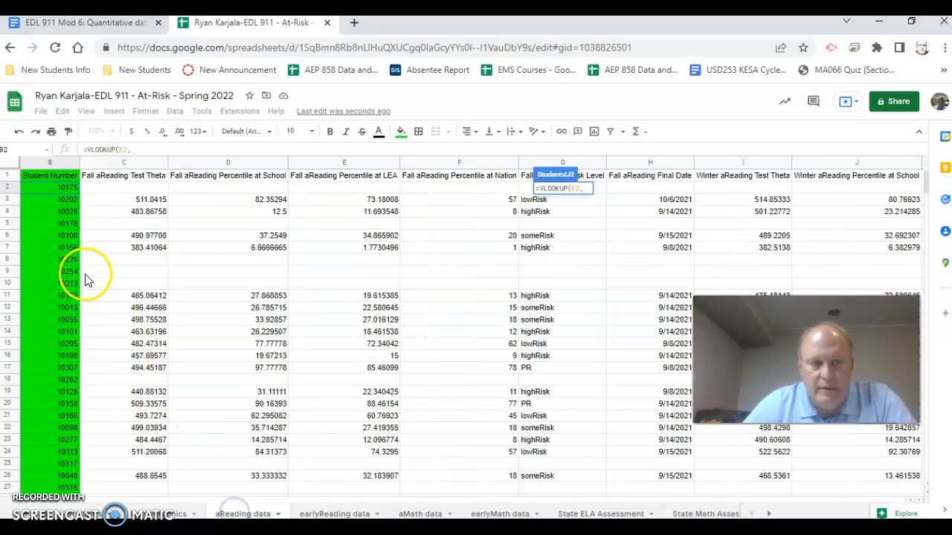
pyautogui.click(53, 186)
pyautogui.moveTo(426, 210); pyautogui.dragTo(436, 466)
pyautogui.click(268, 150)
pyautogui.write('000')
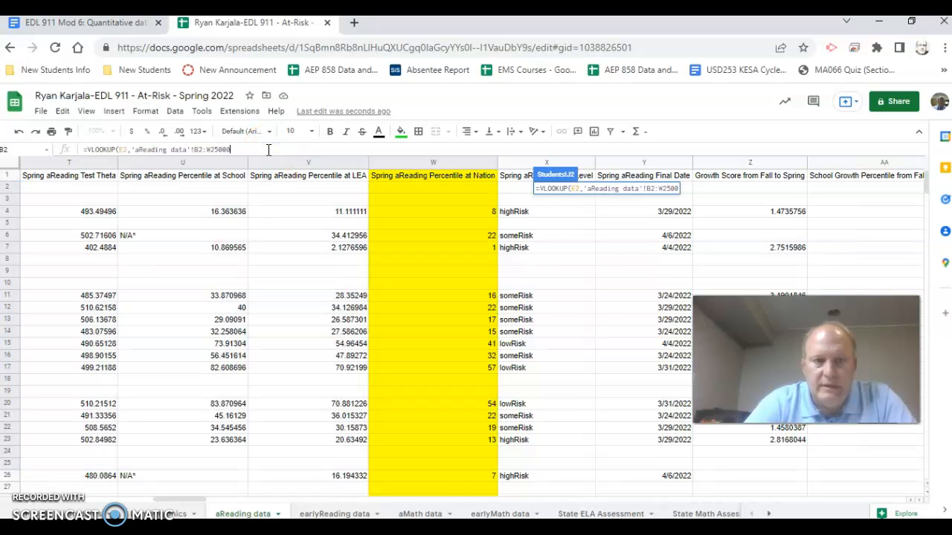
# Complete the J2 VLOOKUP arguments with column index 22 and false for an exact match
pyautogui.write(',11')
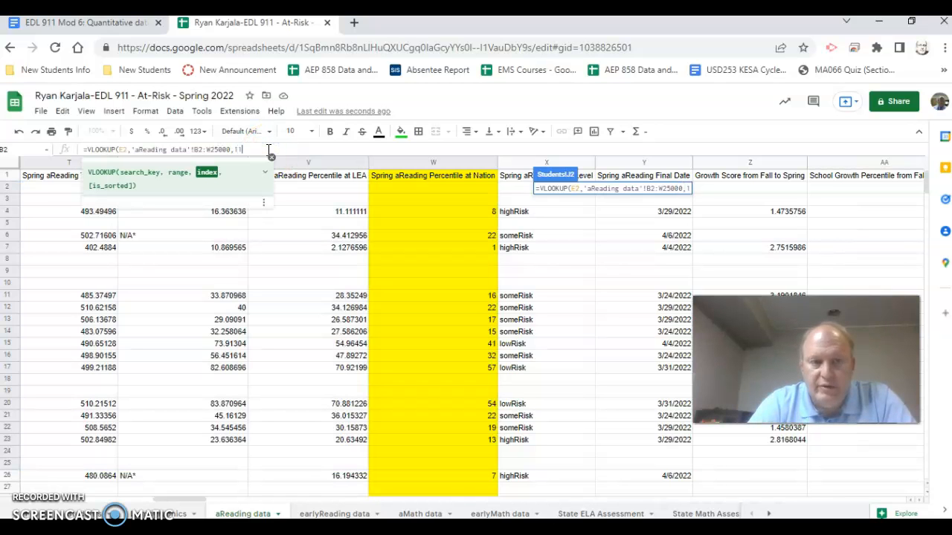
pyautogui.press('BackSpace')
pyautogui.press('BackSpace')
pyautogui.write('22,')
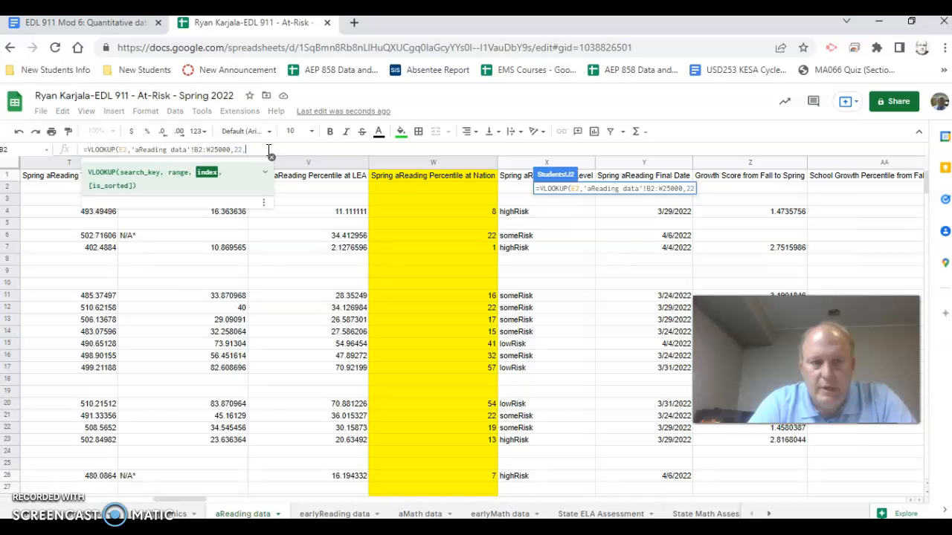
pyautogui.write('false')
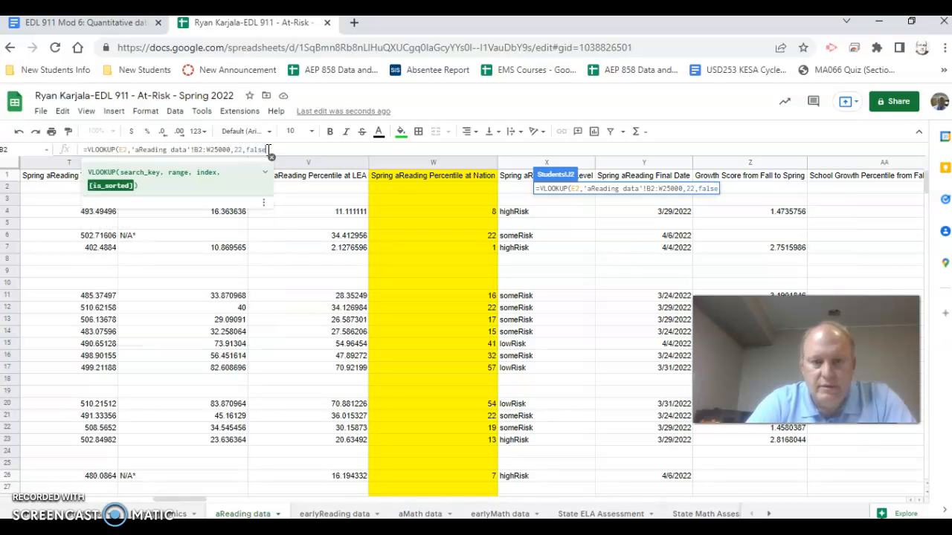
pyautogui.write(')')
# Make the lookup range absolute as $B$2:$W$25000 and commit the J2 formula
pyautogui.click(194, 151)
pyautogui.write('$')
pyautogui.click(201, 148)
pyautogui.write('$B$')
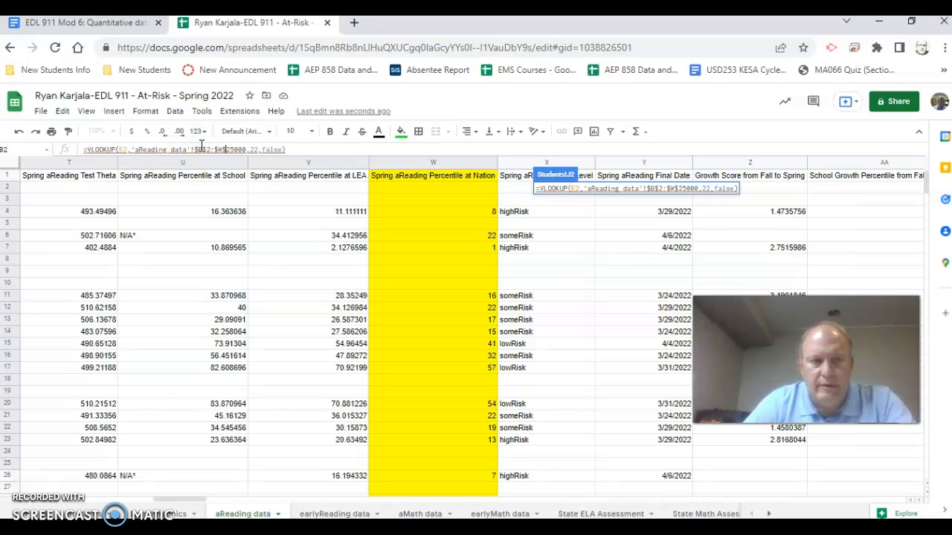
pyautogui.press('Return')
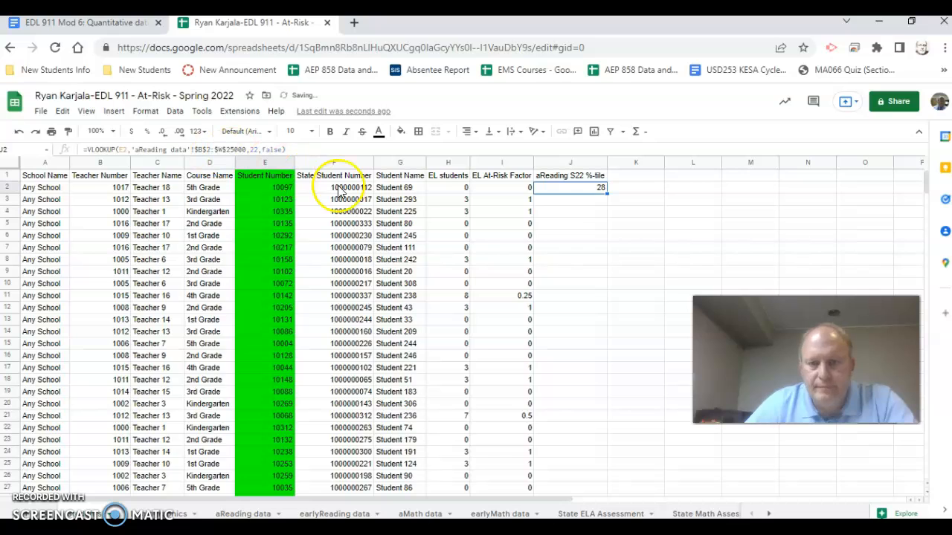
# Autofill the J2 lookup formula down the aReading S22 %-tile column
pyautogui.click(567, 203)
pyautogui.click(563, 192)
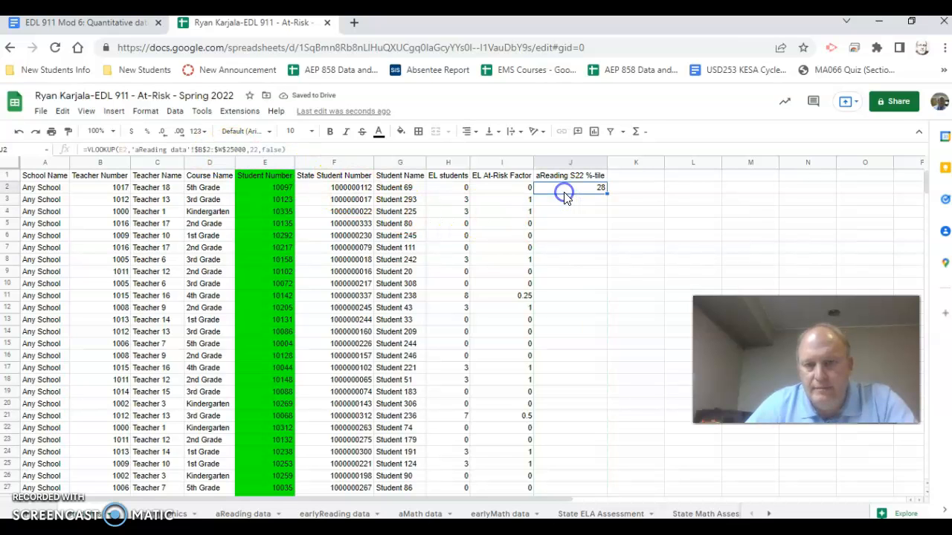
pyautogui.doubleClick(607, 193)
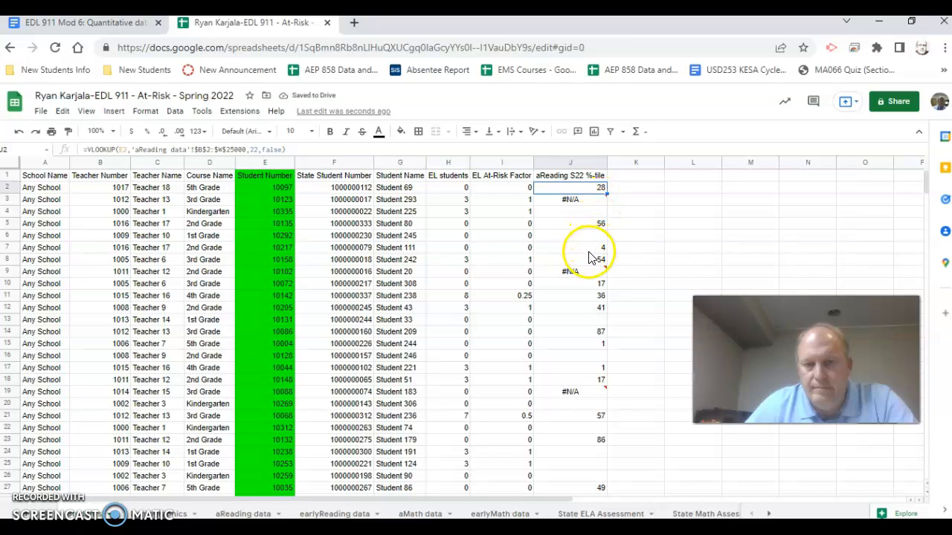
# Inspect the error in J3 and the lookup formula in J2
pyautogui.moveTo(578, 206)
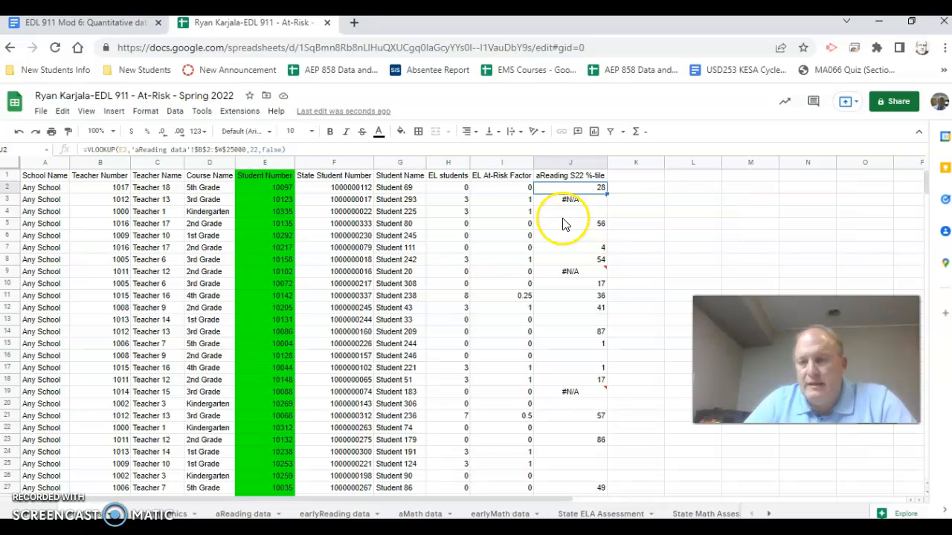
pyautogui.click(568, 192)
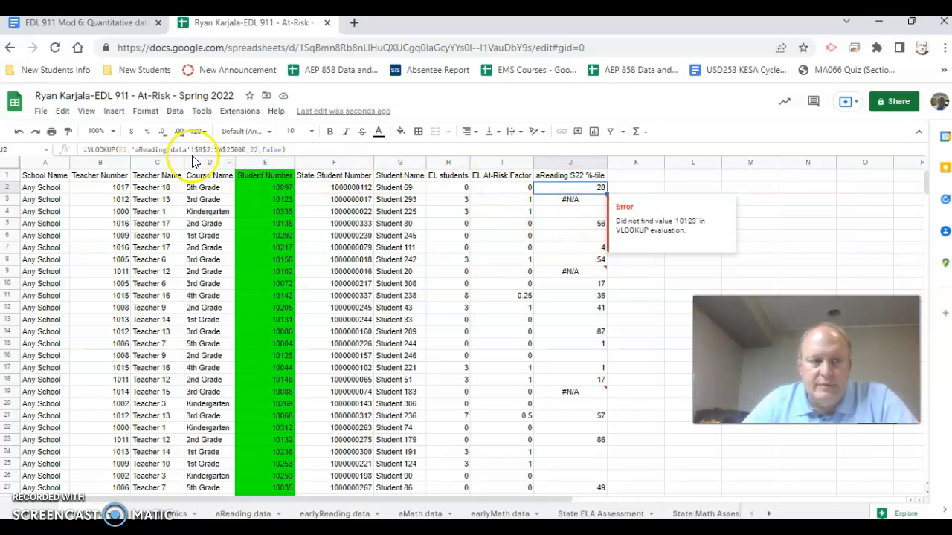
pyautogui.click(89, 150)
pyautogui.press('Return')
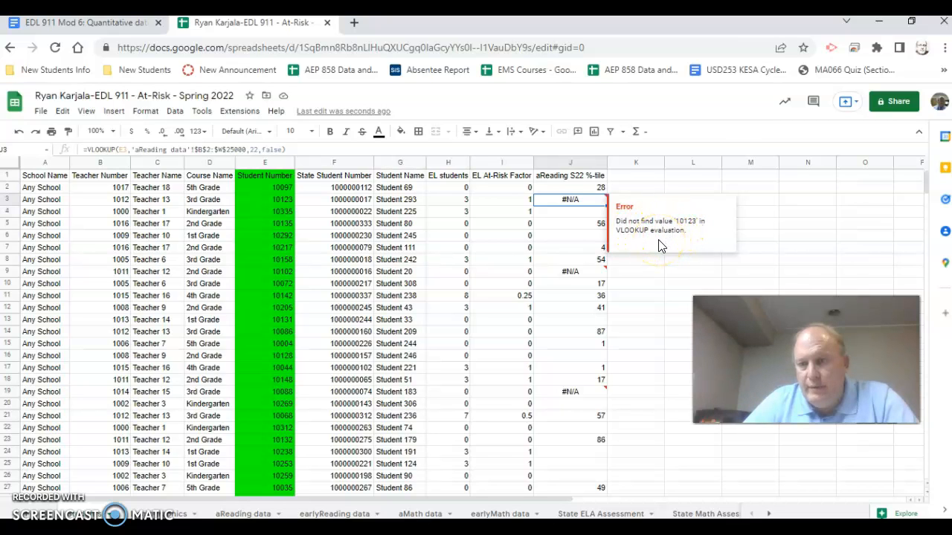
# Wrap the J2 VLOOKUP formula in IFERROR with an empty string "" as the error value
pyautogui.click(563, 190)
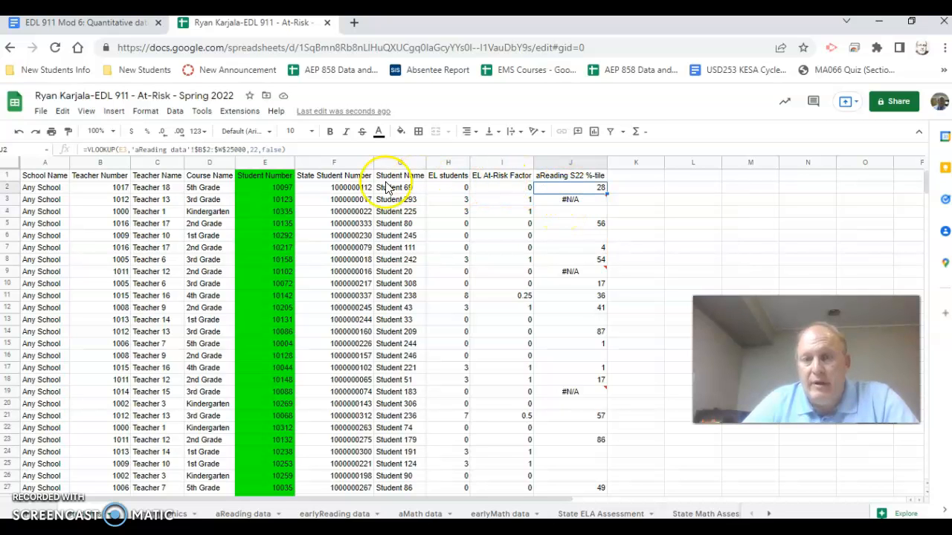
pyautogui.click(87, 150)
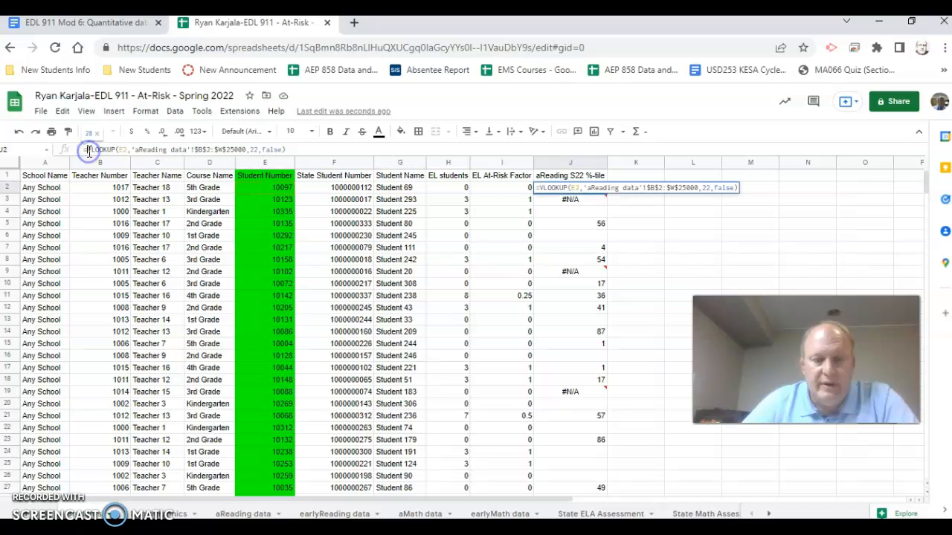
pyautogui.write('iferror')
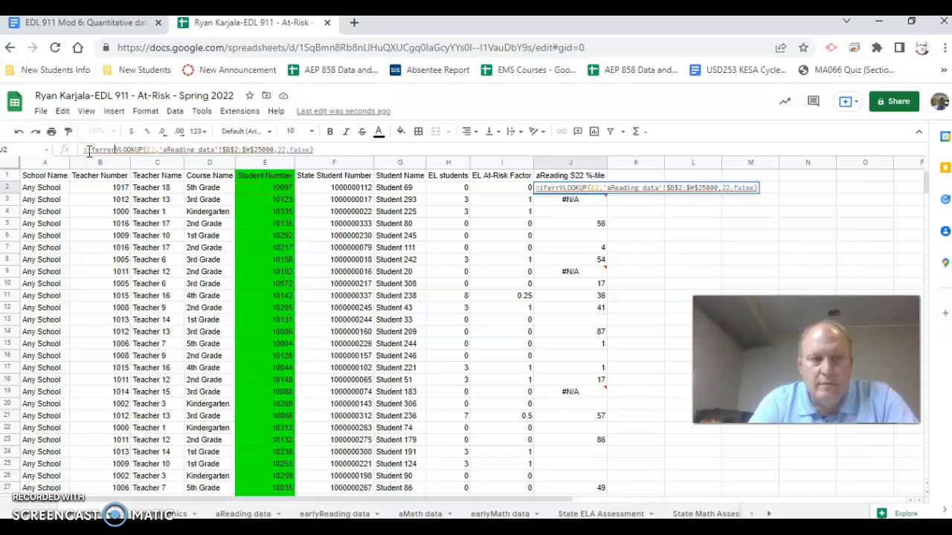
pyautogui.write('(')
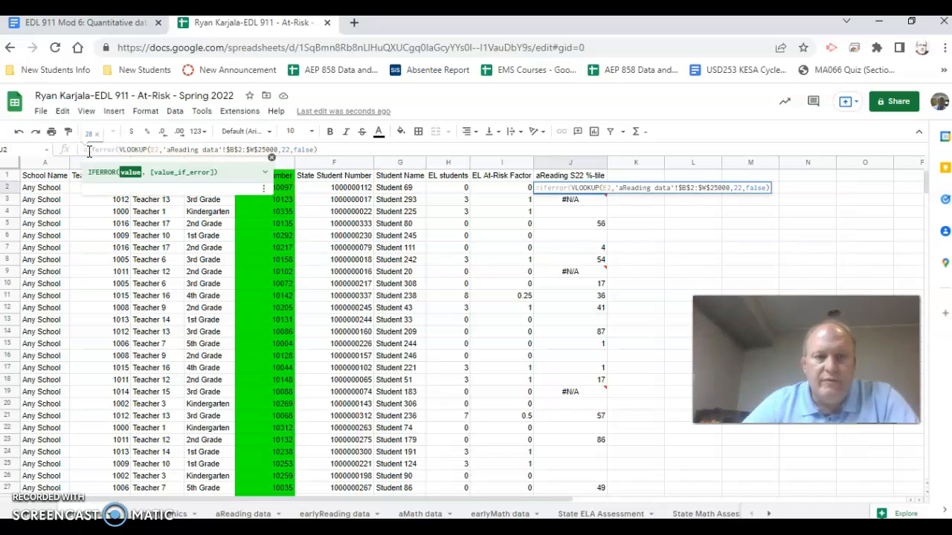
pyautogui.click(368, 149)
pyautogui.write(',""')
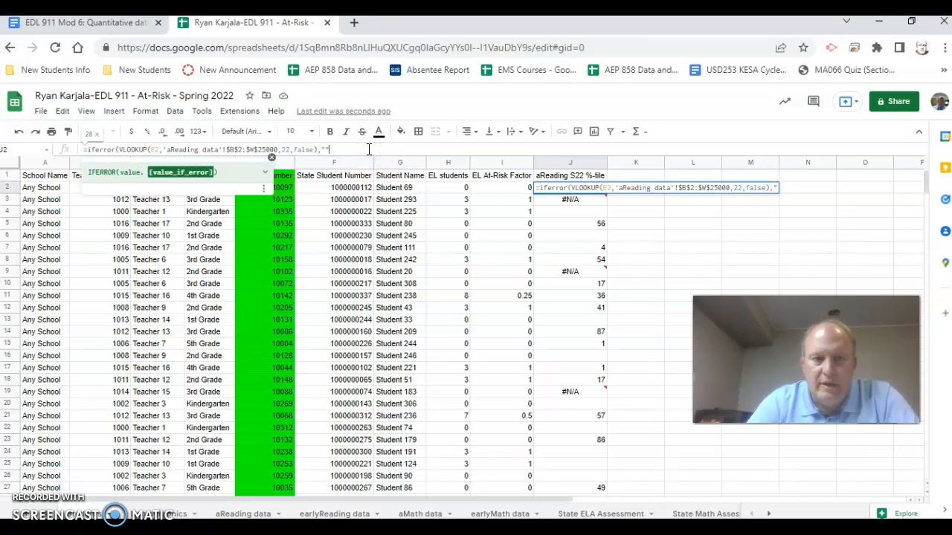
pyautogui.write(')')
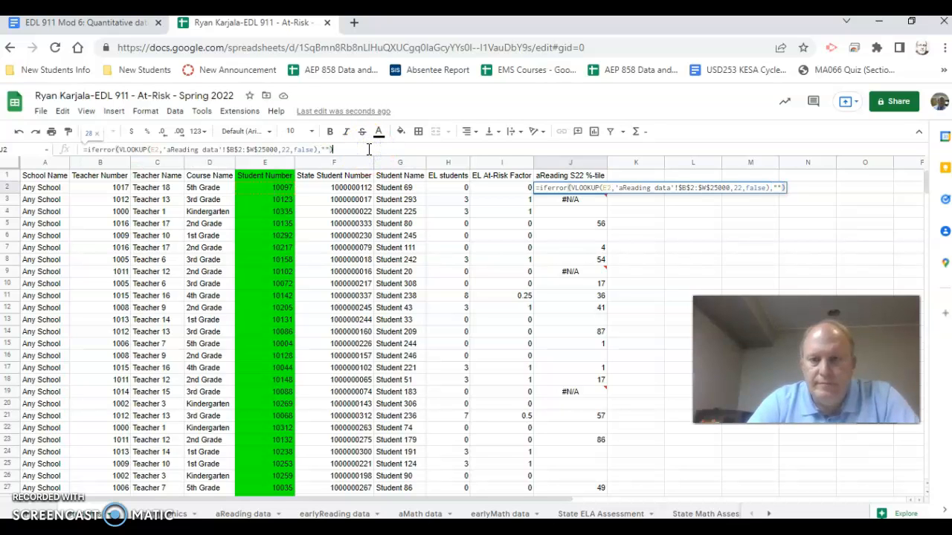
pyautogui.press('Return')
# Fill the IFERROR lookup formula from J2 down the aReading S22 %-tile column through row 339
pyautogui.click(563, 190)
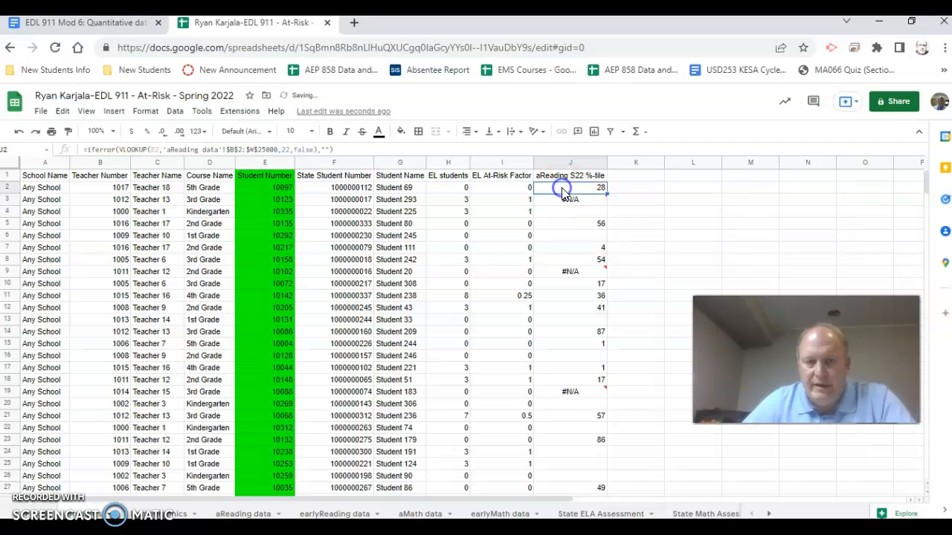
pyautogui.hotkey('ctrl', 'shift', 'Down')
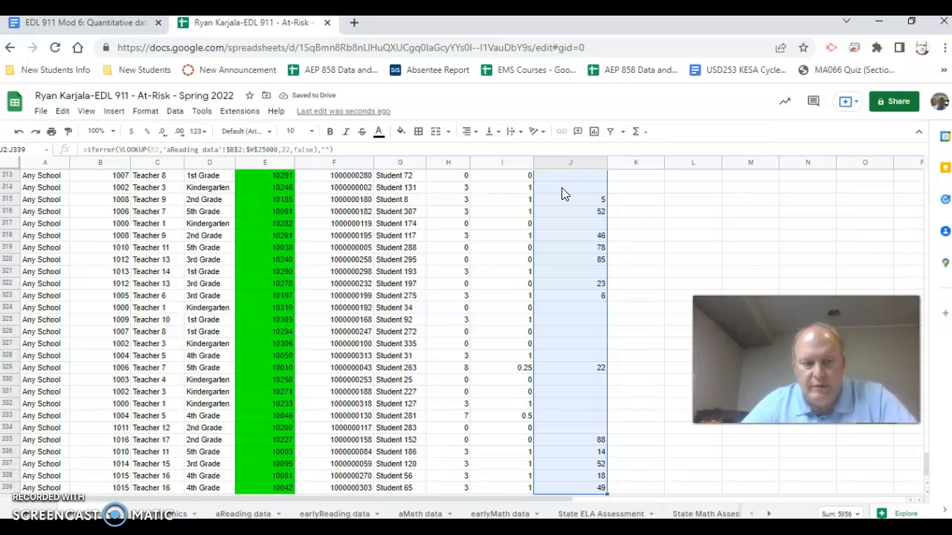
pyautogui.hotkey('ctrl', 'Up')
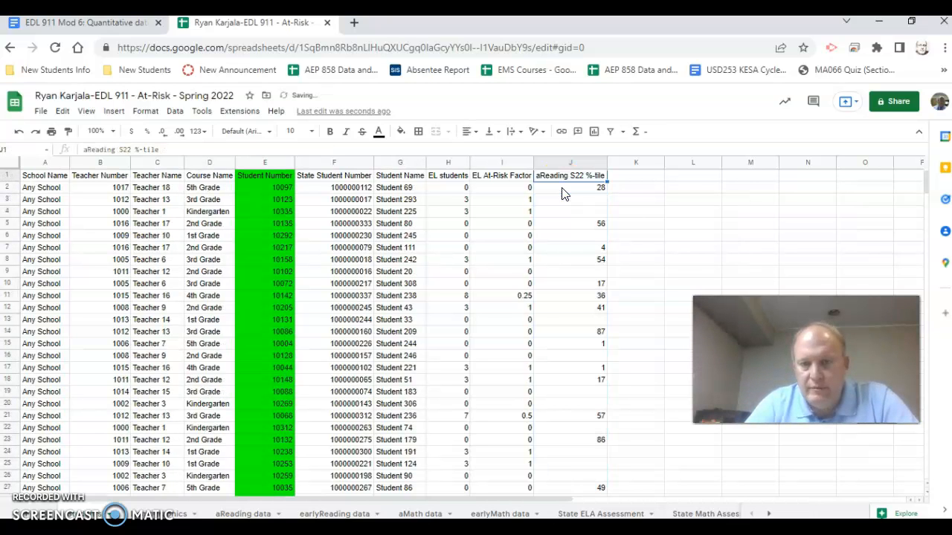
# Enter the header "aReading At-Risk Factor" in K1 and fit column K's width to it
pyautogui.press('Right')
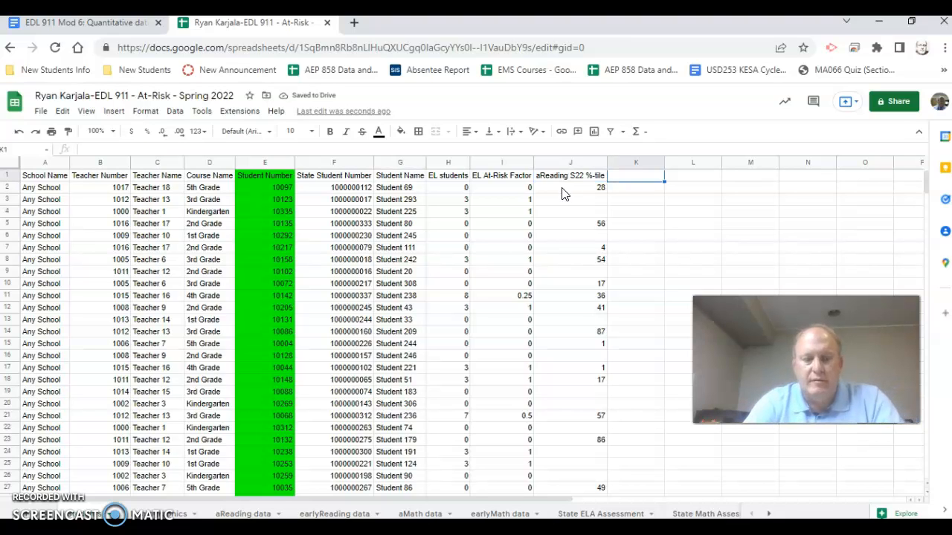
pyautogui.write('aReading')
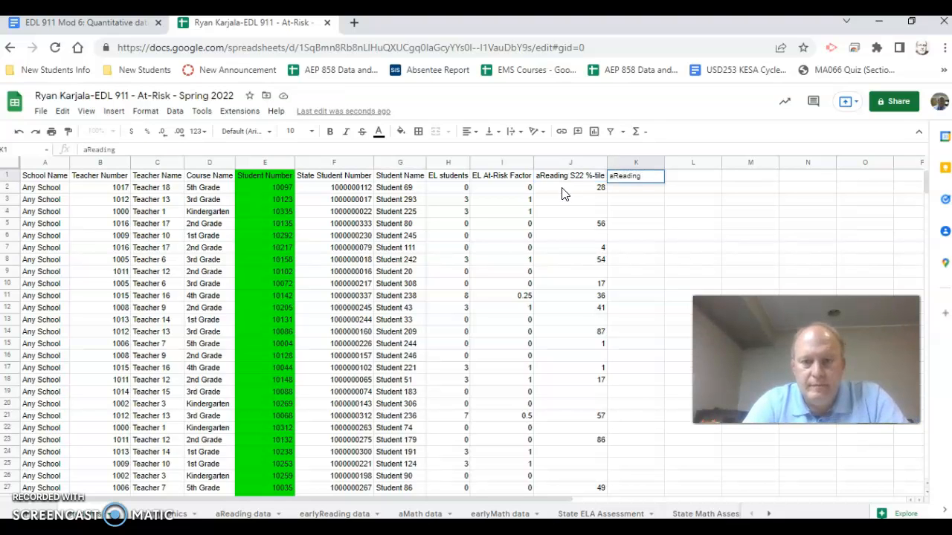
pyautogui.write(' At-Risk Fact')
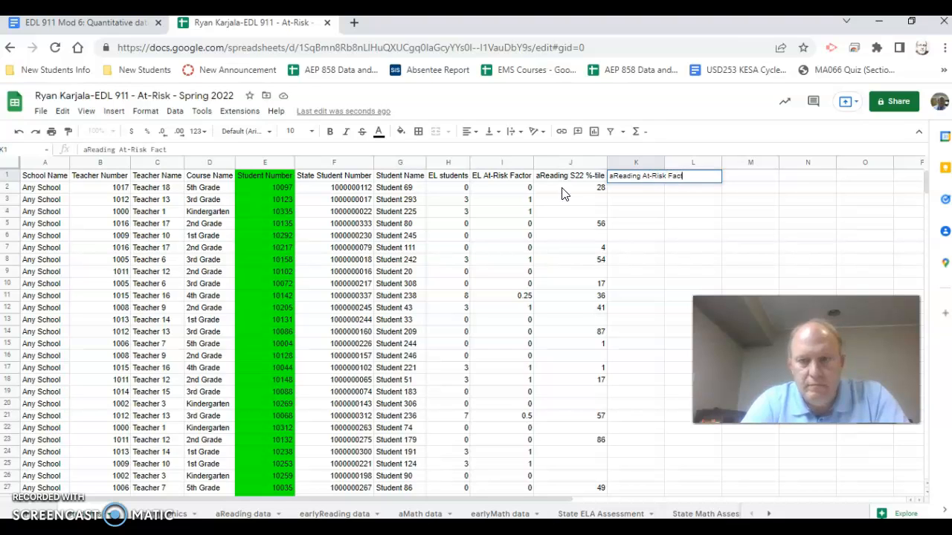
pyautogui.write('or')
pyautogui.press('Return')
pyautogui.press('Return')
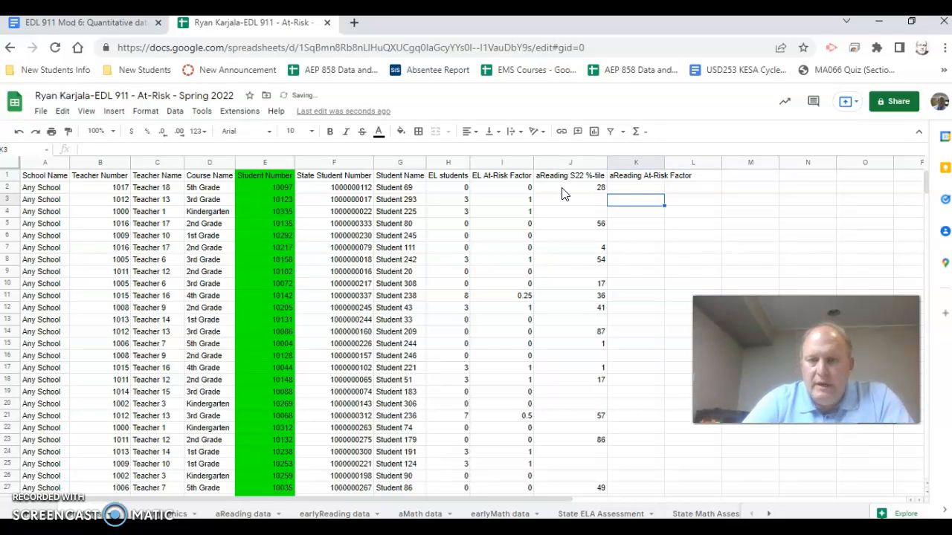
pyautogui.doubleClick(665, 163)
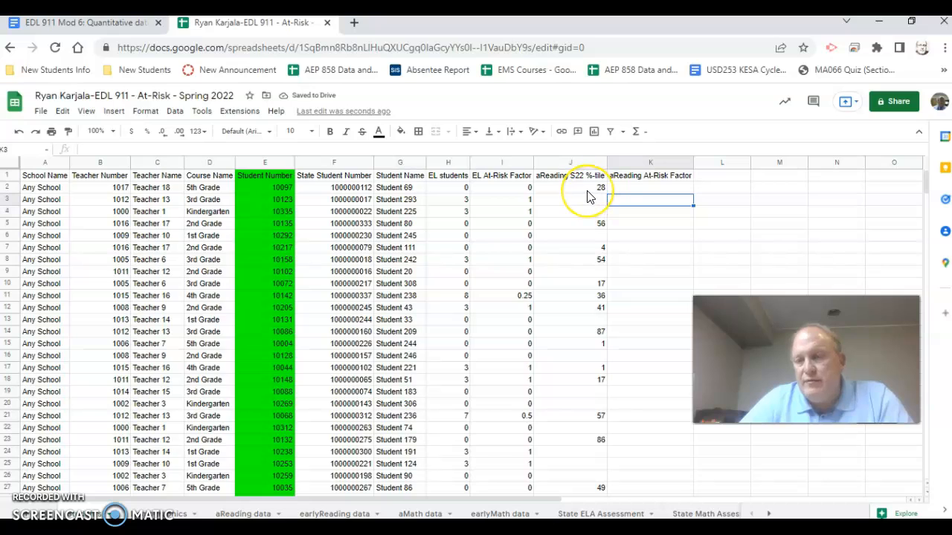
# Start a nested IF formula in K2 that gives 1 when J2<25 and .5 when J2<50
pyautogui.click(617, 189)
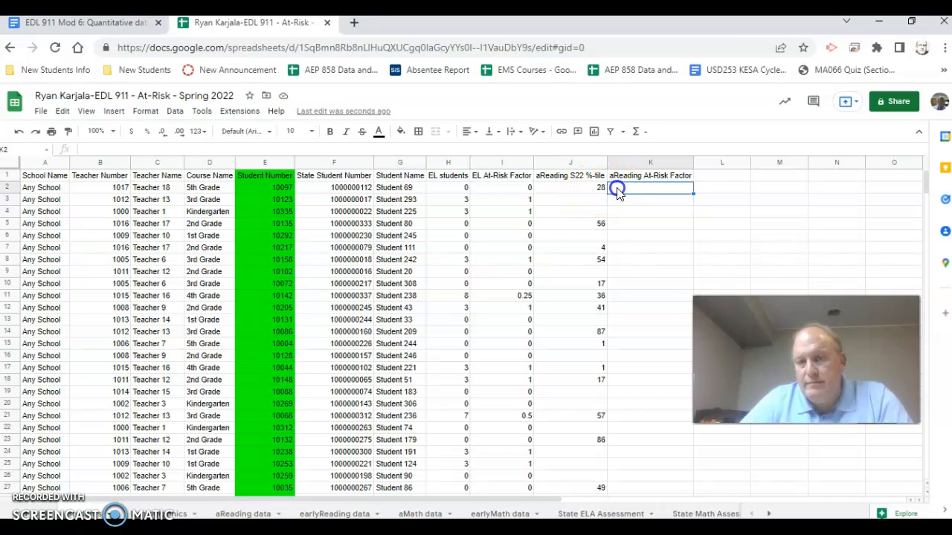
pyautogui.write('=if(')
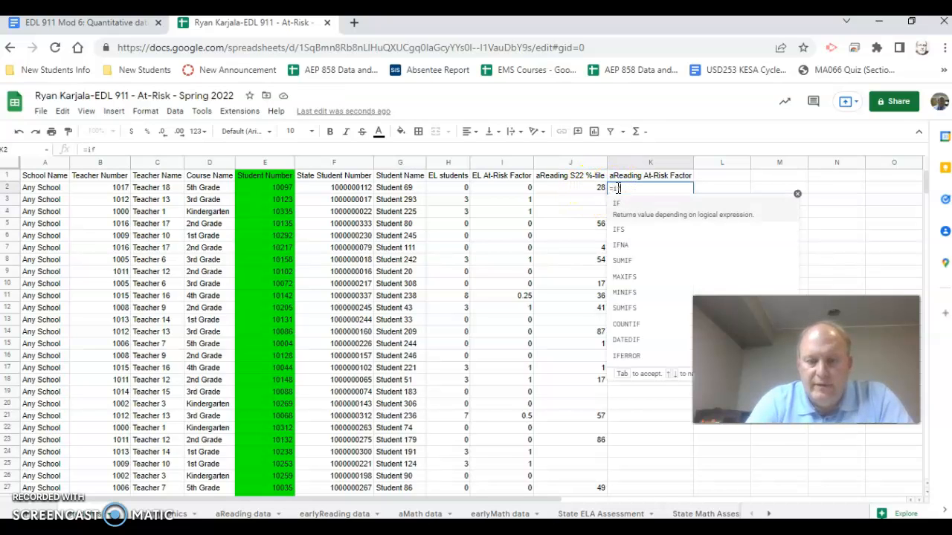
pyautogui.click(570, 192)
pyautogui.write(',')
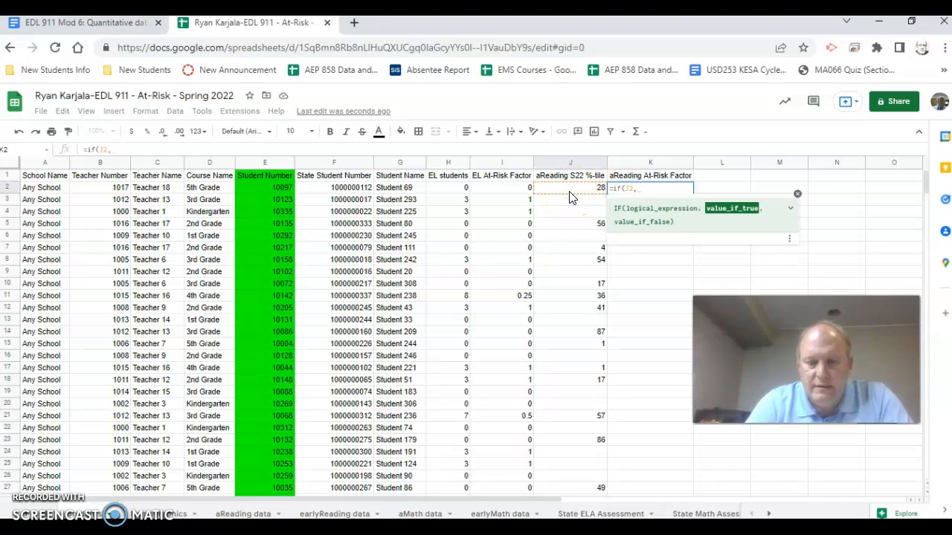
pyautogui.press('BackSpace')
pyautogui.write('<25,1')
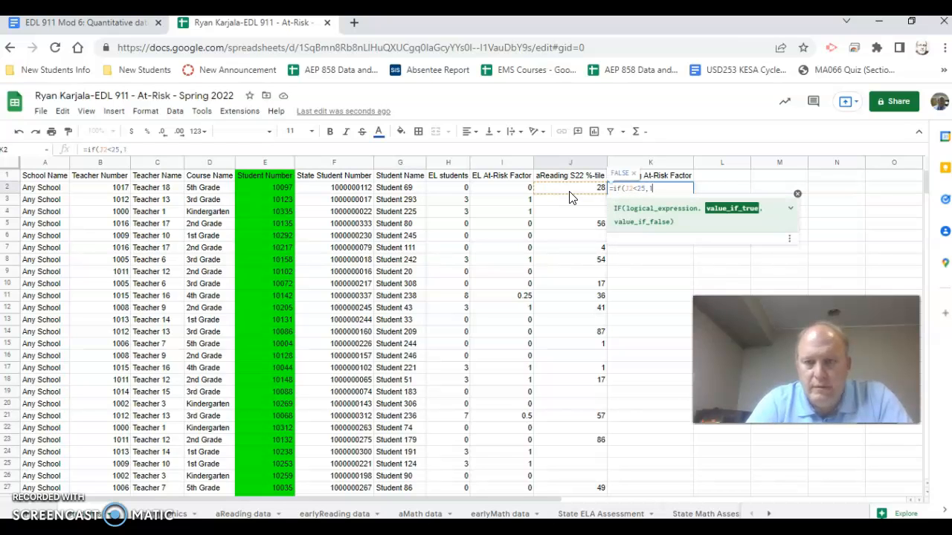
pyautogui.write(',if(')
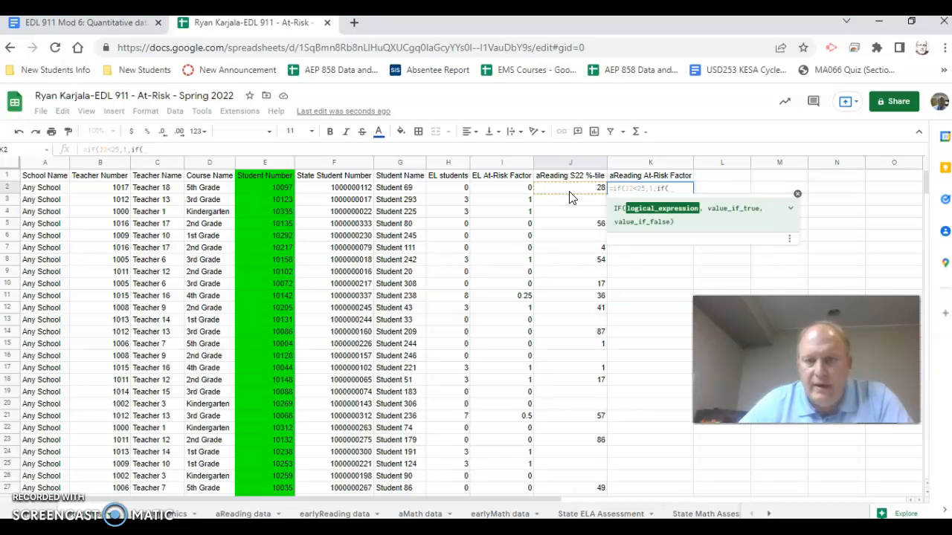
pyautogui.click(569, 195)
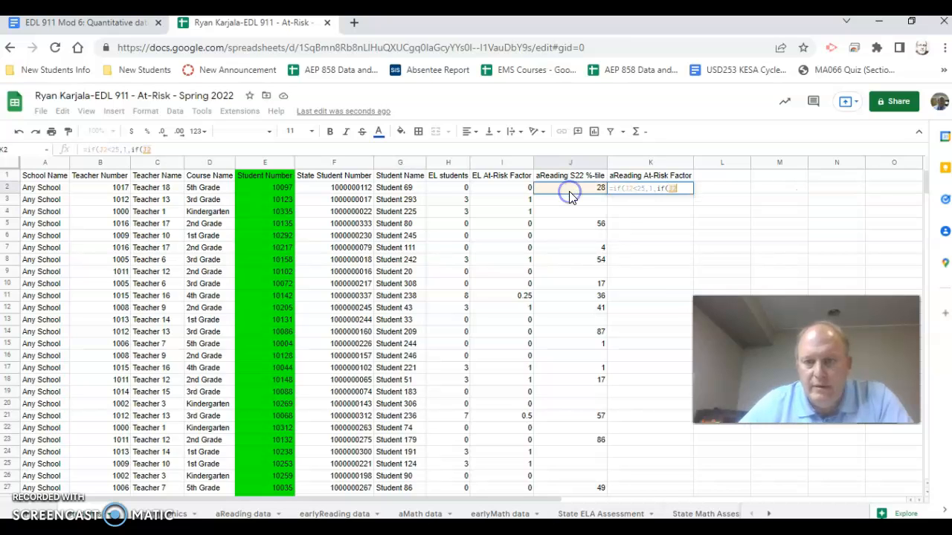
pyautogui.write('<50,.5')
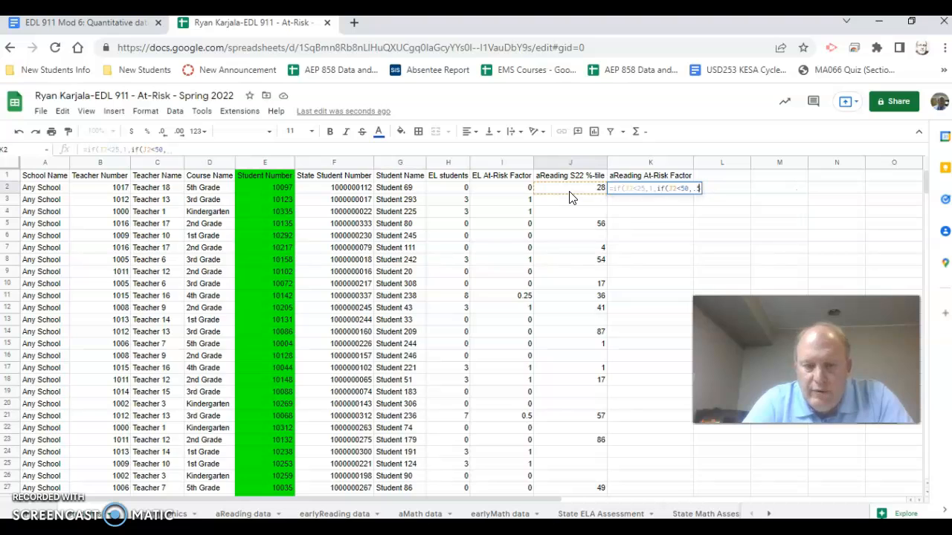
# Complete the K2 formula with a nested IF giving .25 when J2<75 and 0 otherwise, and commit it
pyautogui.write(',if(')
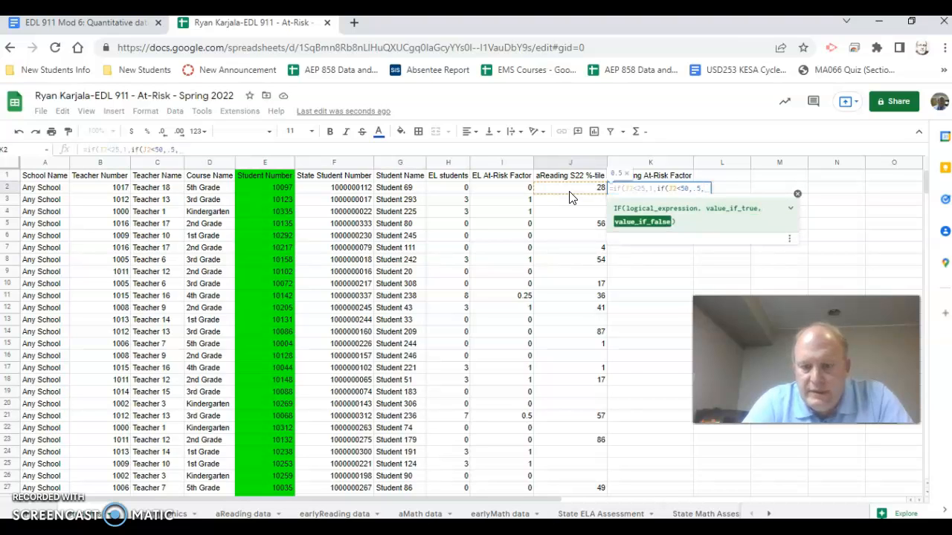
pyautogui.click(570, 193)
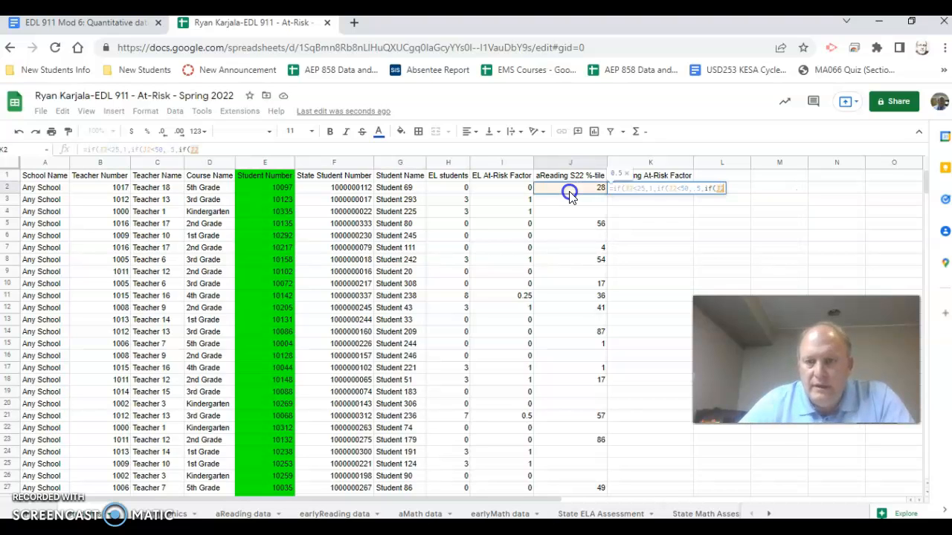
pyautogui.write('<7')
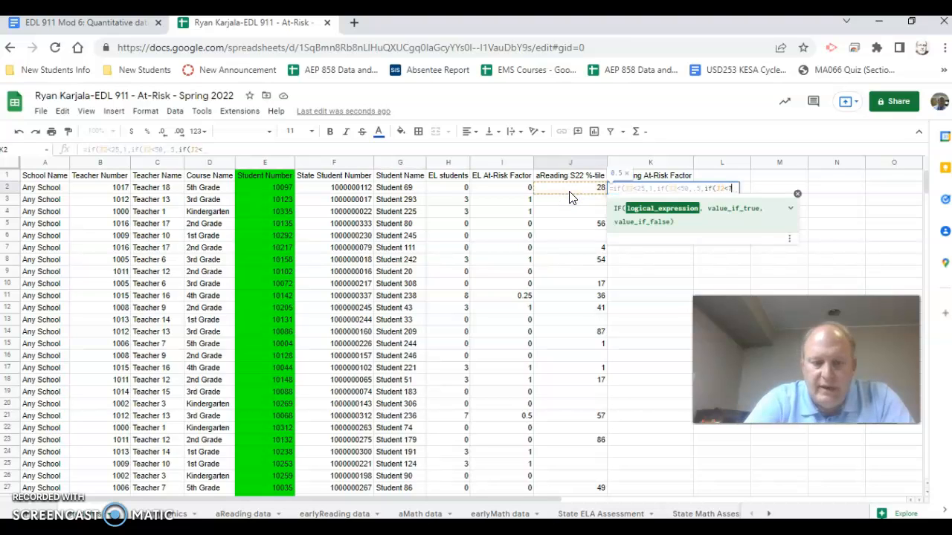
pyautogui.write('5,')
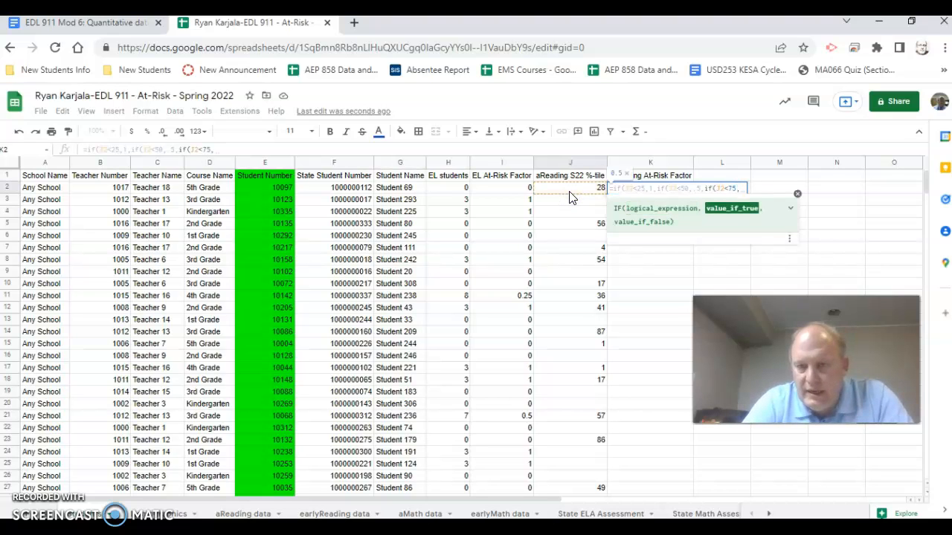
pyautogui.write('.25,')
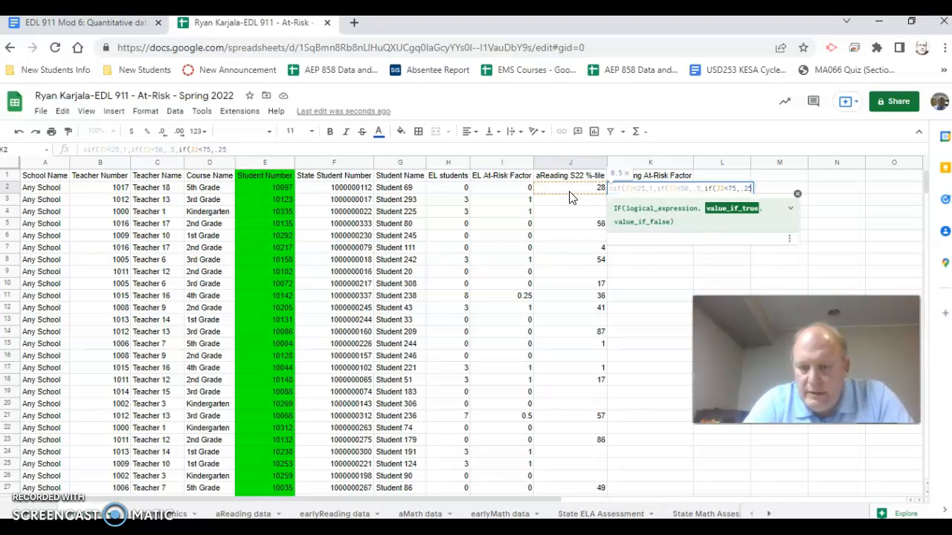
pyautogui.write('0')
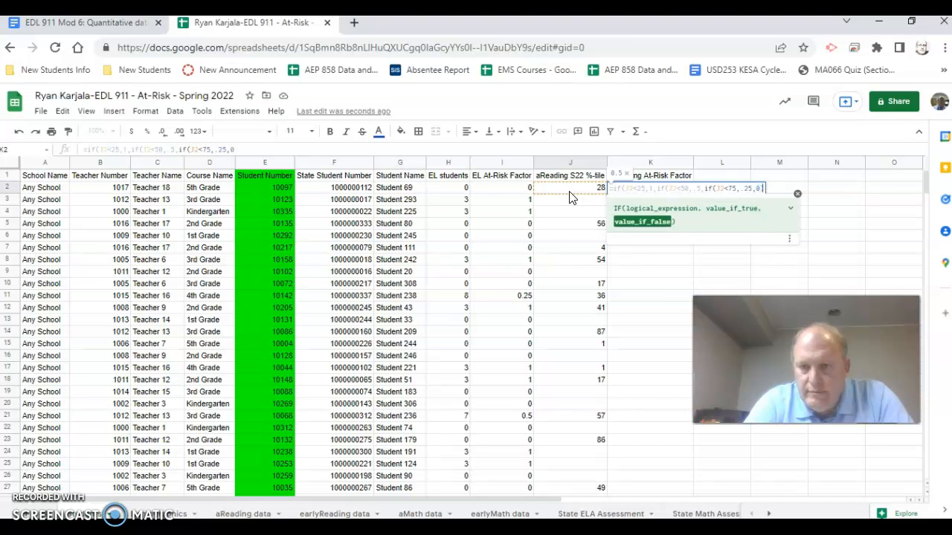
pyautogui.write(')))')
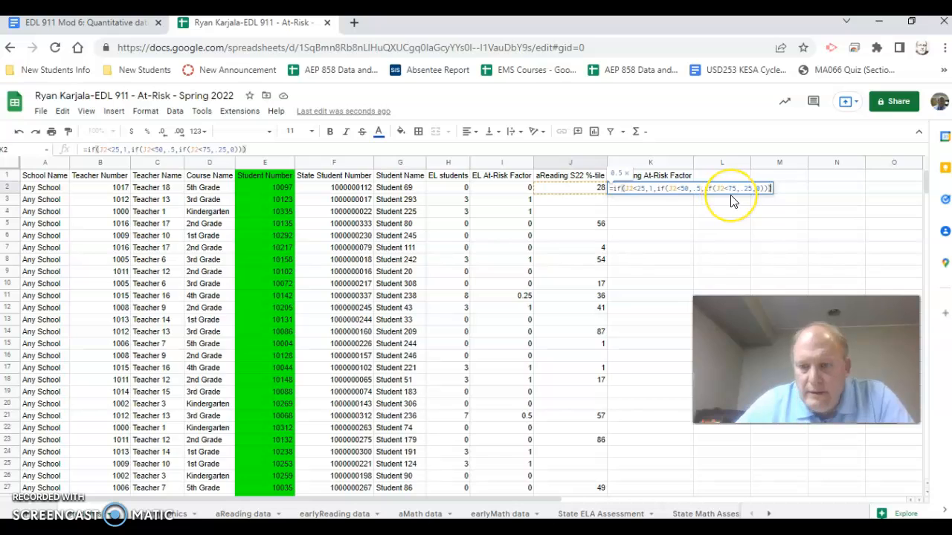
pyautogui.press('Return')
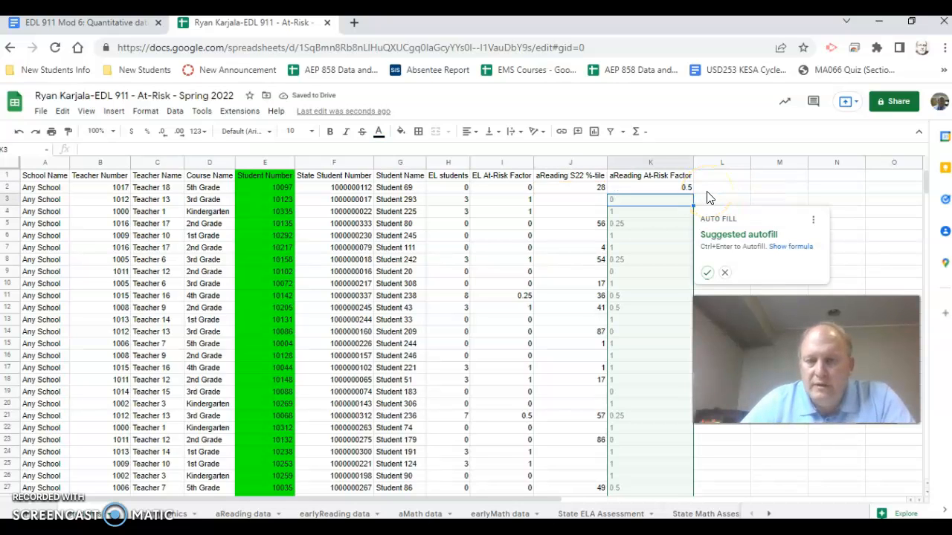
# Autofill the K2 formula down the aReading At-Risk Factor column
pyautogui.click(707, 273)
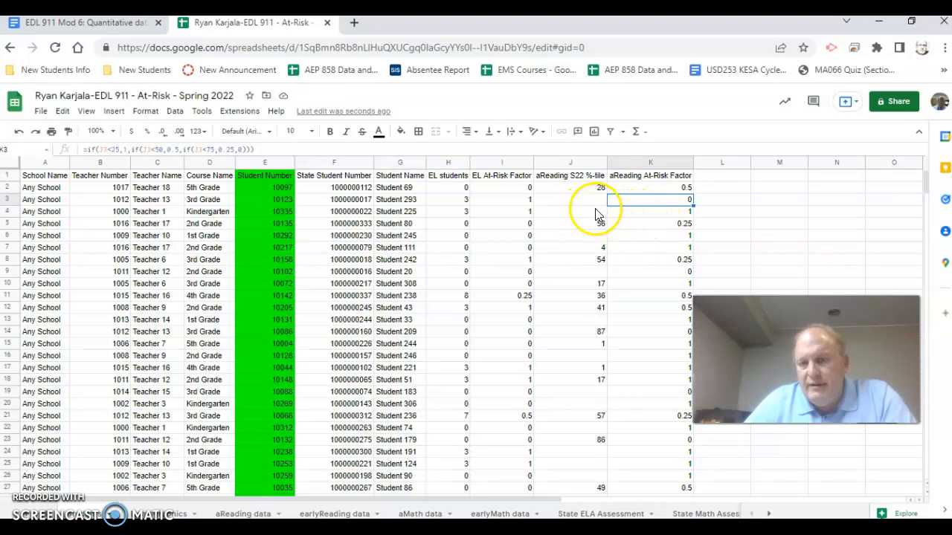
pyautogui.click(637, 202)
# Wrap the K2 formula in an outer IF that returns "" when J2="" and otherwise evaluates the existing nested IFs
pyautogui.click(642, 187)
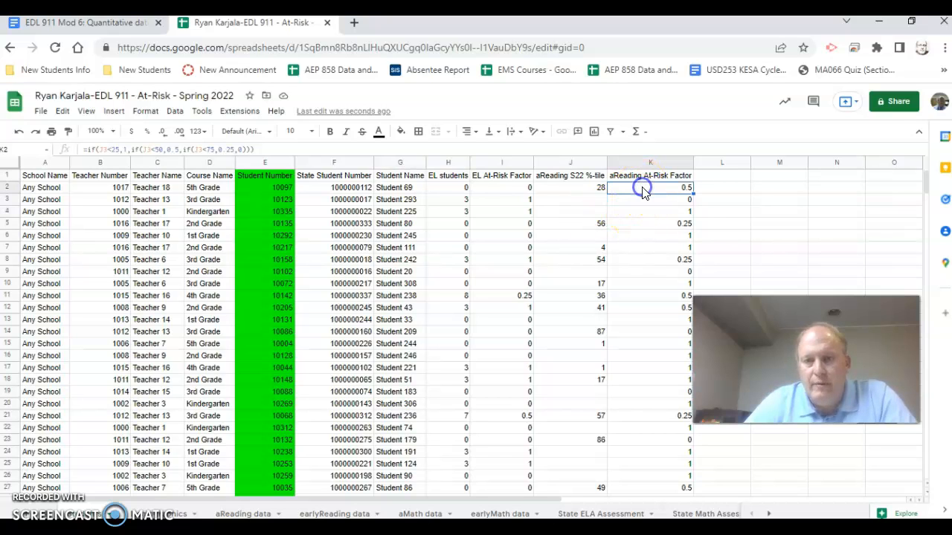
pyautogui.click(88, 149)
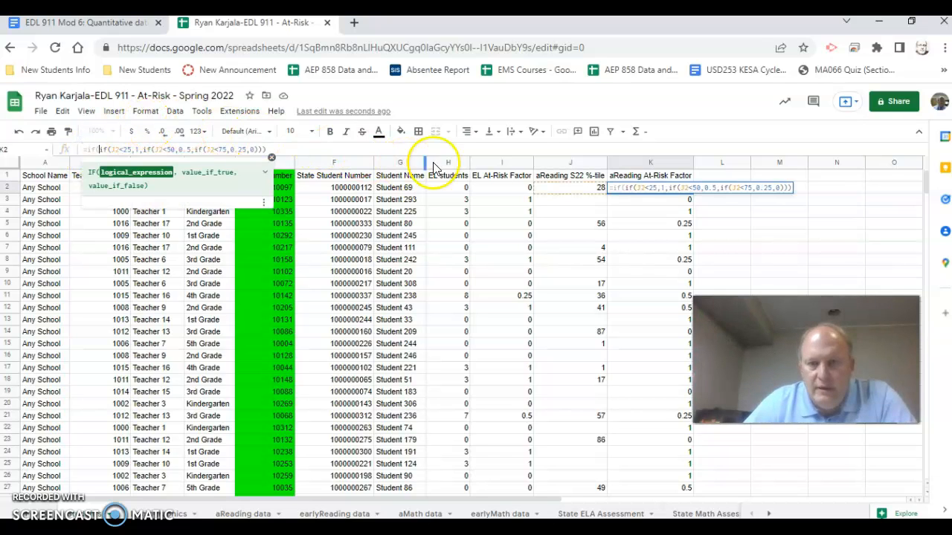
pyautogui.click(546, 186)
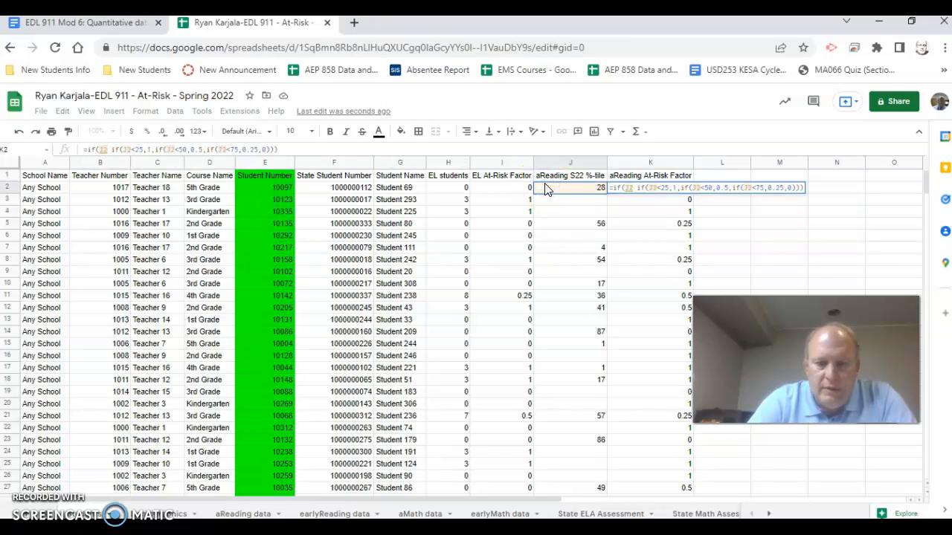
pyautogui.write('="",')
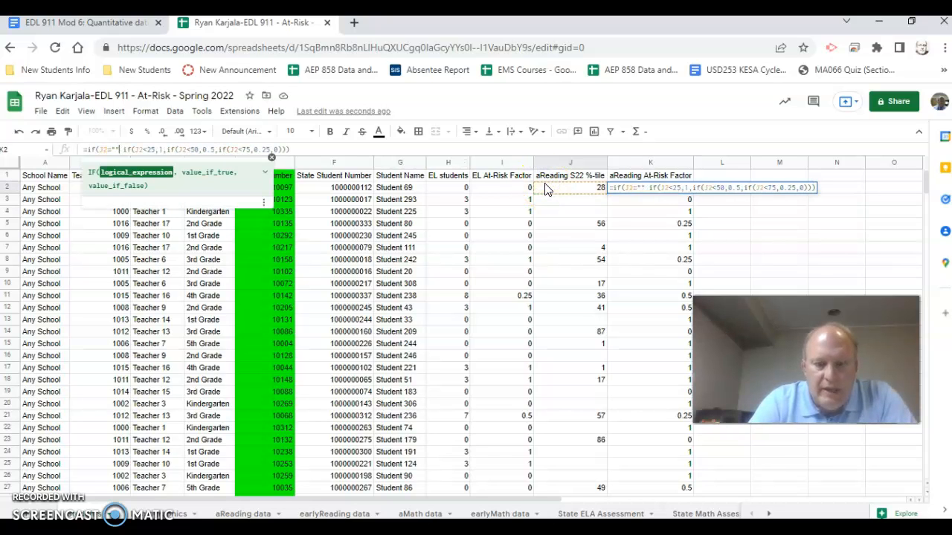
pyautogui.write('""')
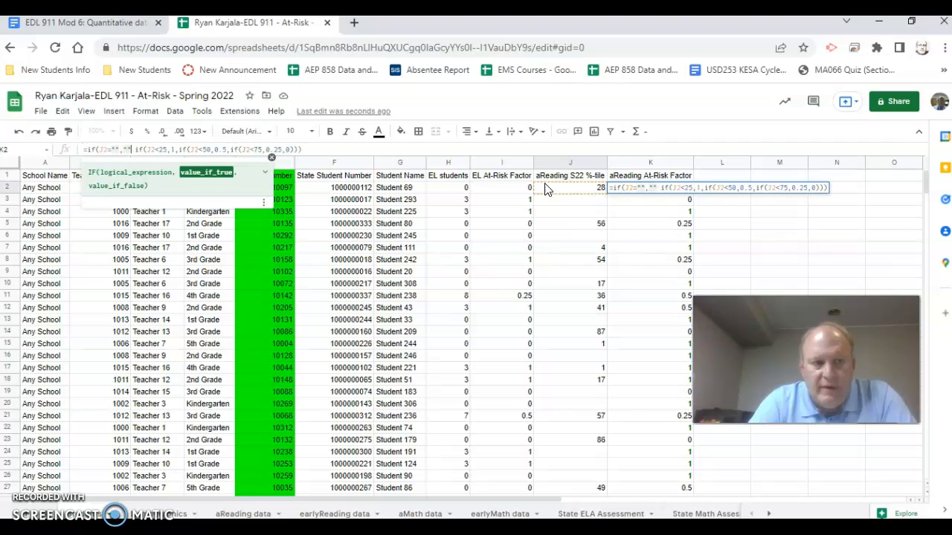
pyautogui.press('BackSpace')
pyautogui.press('BackSpace')
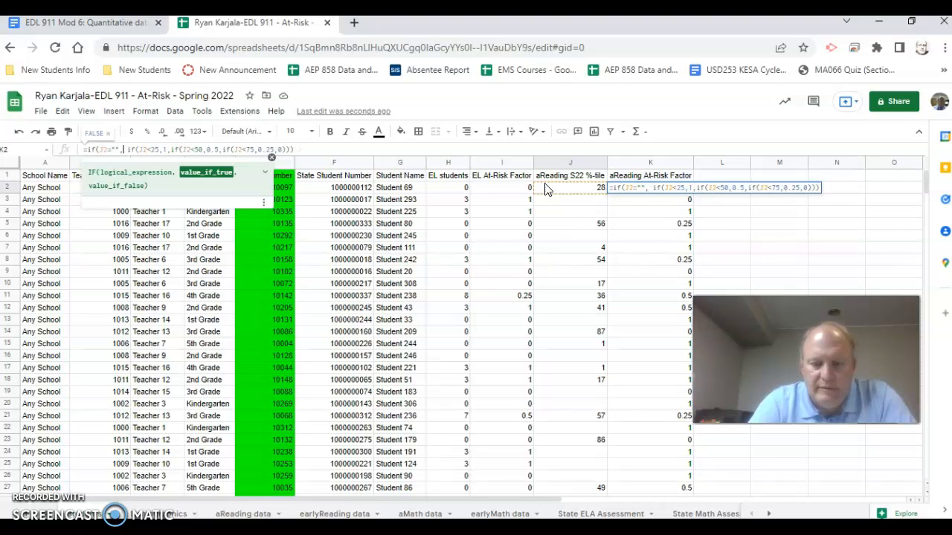
pyautogui.write('""')
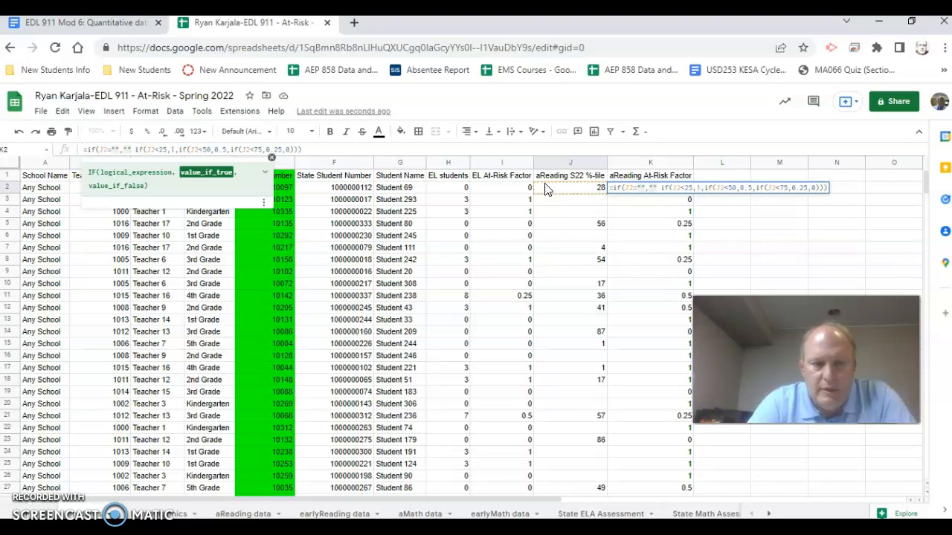
pyautogui.write(',')
pyautogui.press('Delete')
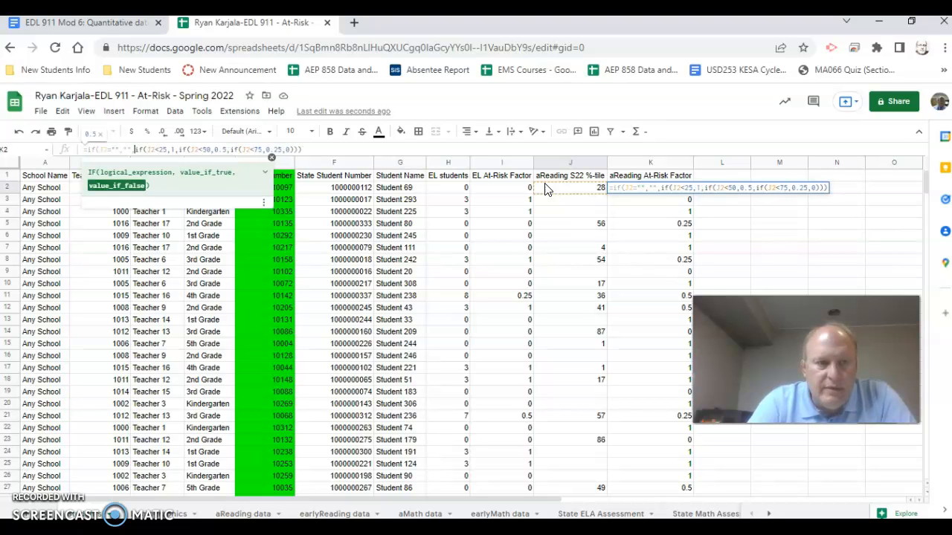
pyautogui.press('Return')
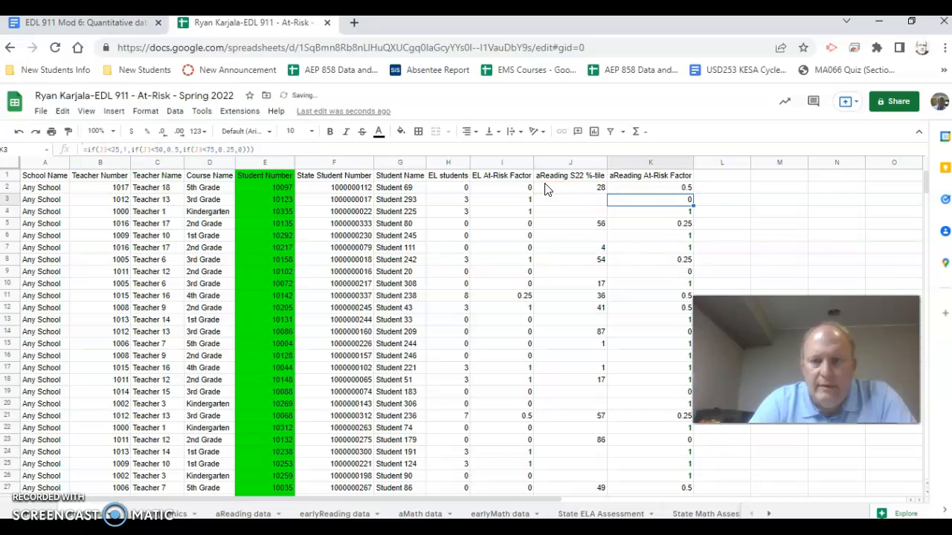
# Fill the updated K2 formula down the aReading At-Risk Factor column through K339 and check the results
pyautogui.click(669, 192)
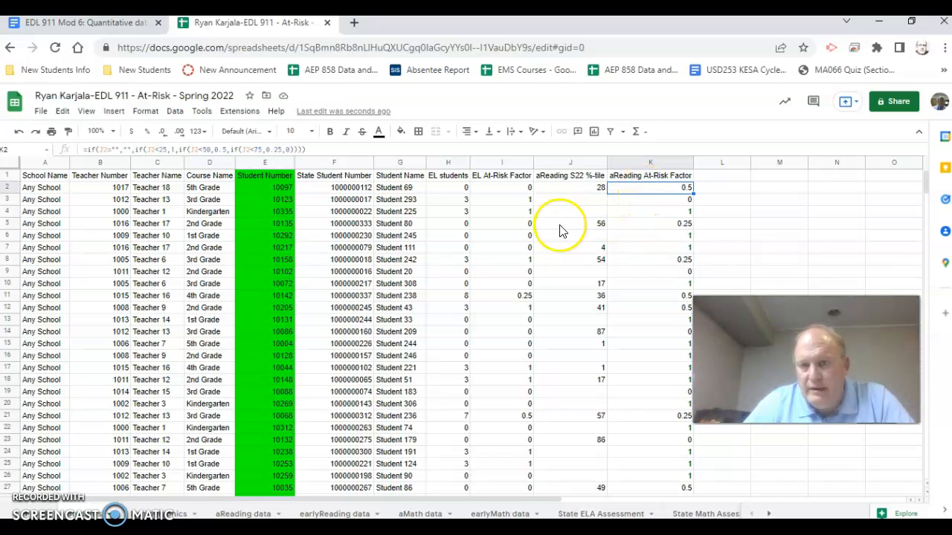
pyautogui.click(632, 191)
pyautogui.hotkey('ctrl', 'shift', 'Down')
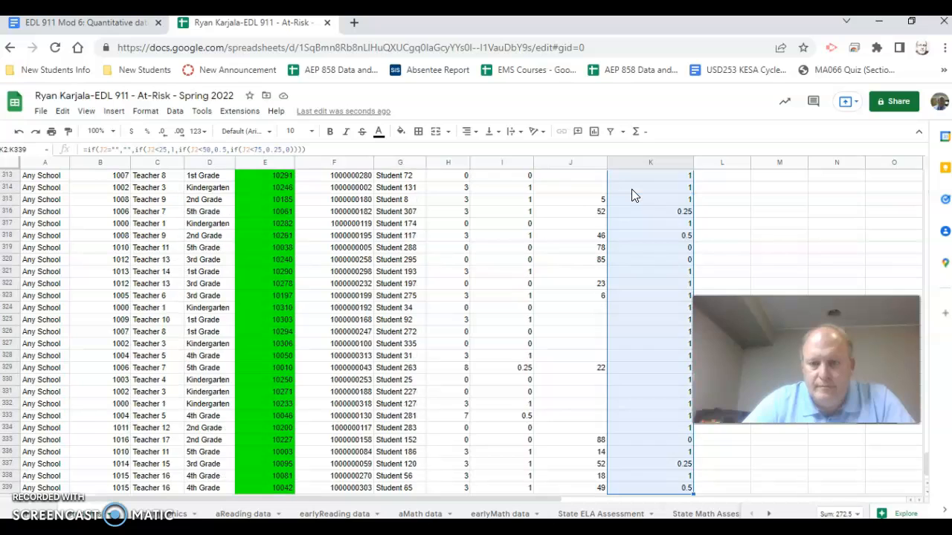
pyautogui.scroll(8, 660, 241)
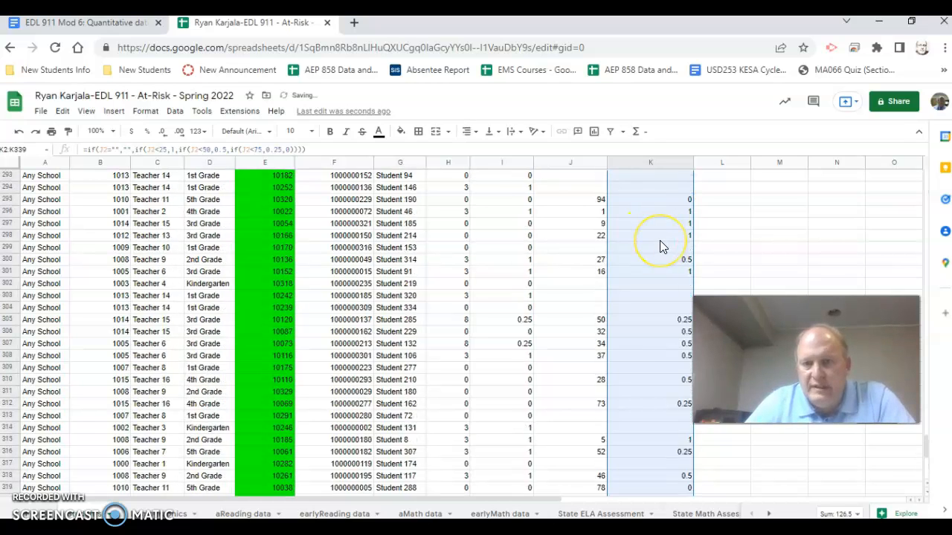
pyautogui.moveTo(928, 424); pyautogui.dragTo(928, 178)
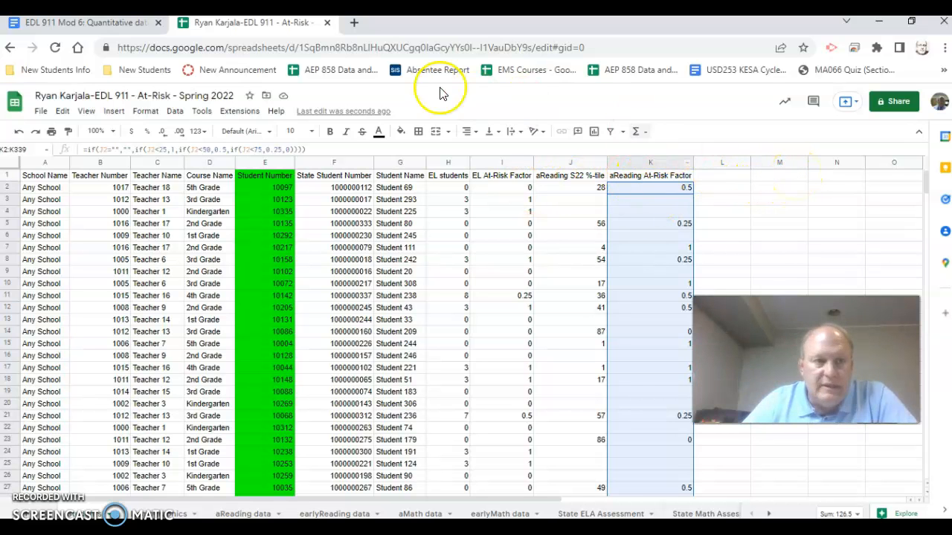
# Switch to the EDL 911 Mod 6 document and review the assignment instructions on at-risk factors
pyautogui.click(127, 23)
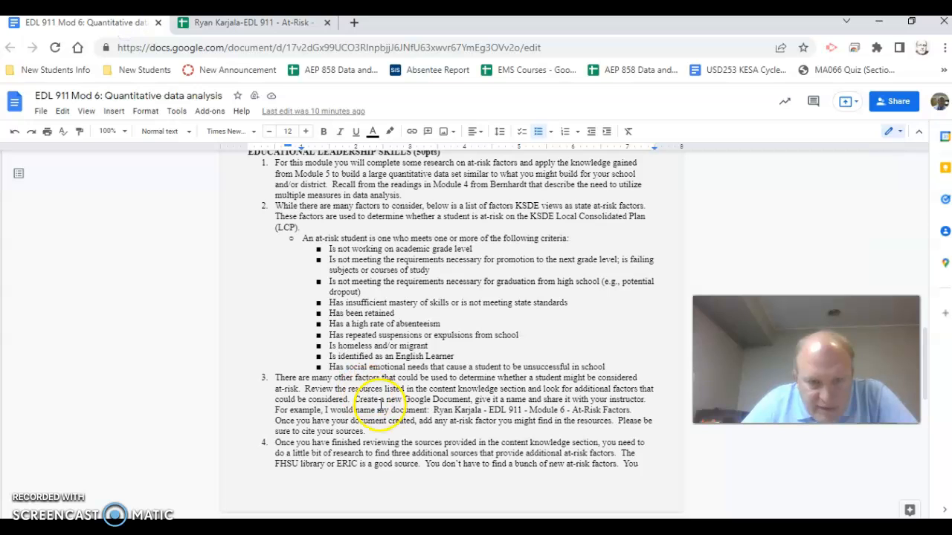
pyautogui.scroll(-5, 385, 383)
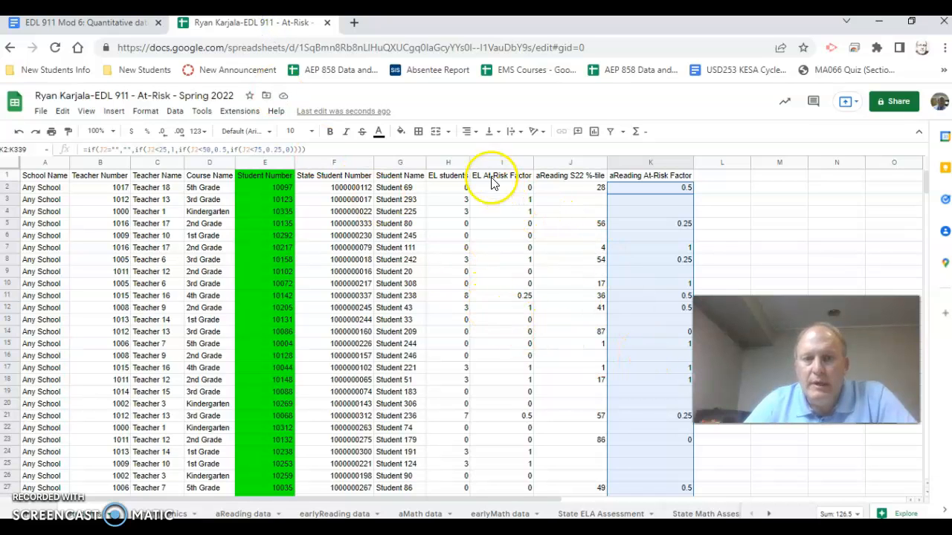
# In the at-risk spreadsheet, insert a column before EL students, title it "Overall At-Risk Factor" in H1, and fit its width
pyautogui.click(447, 163)
pyautogui.rightClick(446, 163)
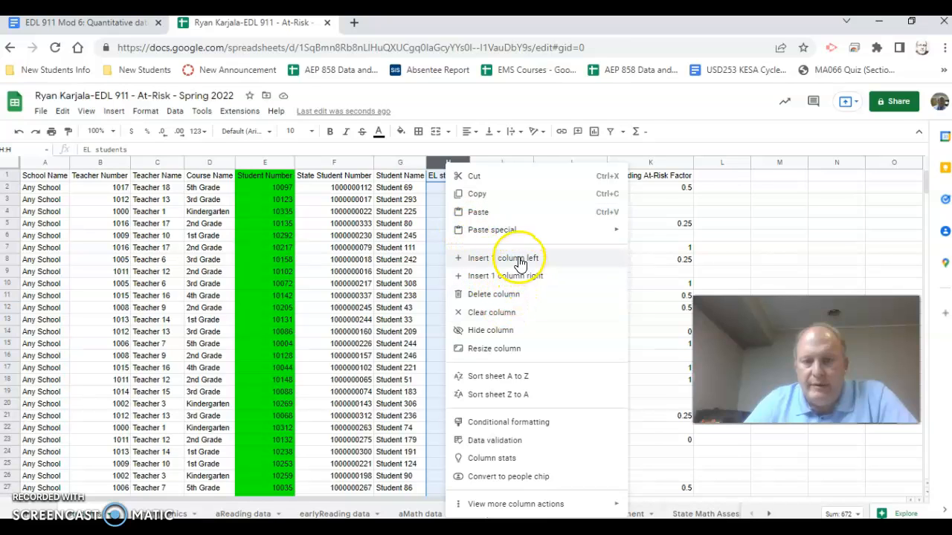
pyautogui.click(514, 258)
pyautogui.click(448, 180)
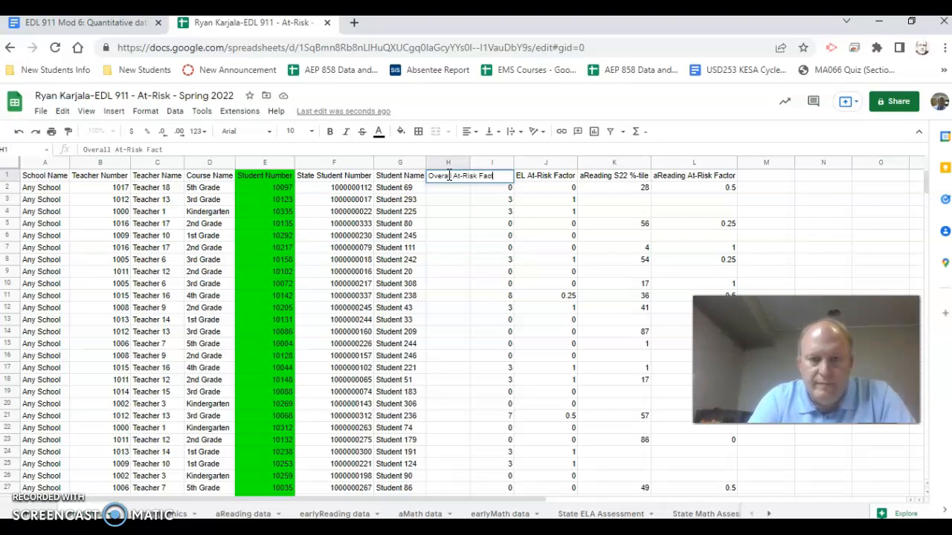
pyautogui.press('Return')
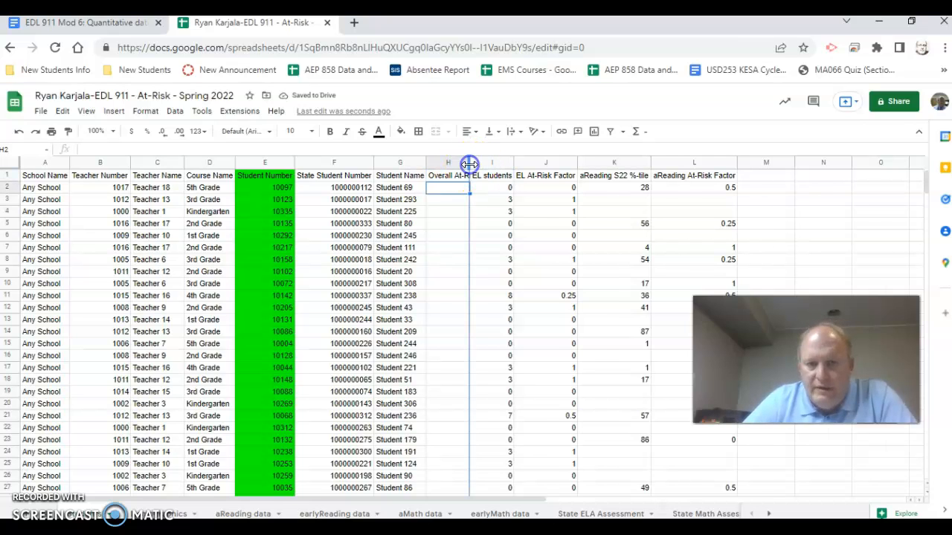
pyautogui.doubleClick(469, 164)
# Enter =average(J2,L2) in H2 and accept the suggested autofill for the rest of the Overall At-Risk Factor column
pyautogui.write('=averga')
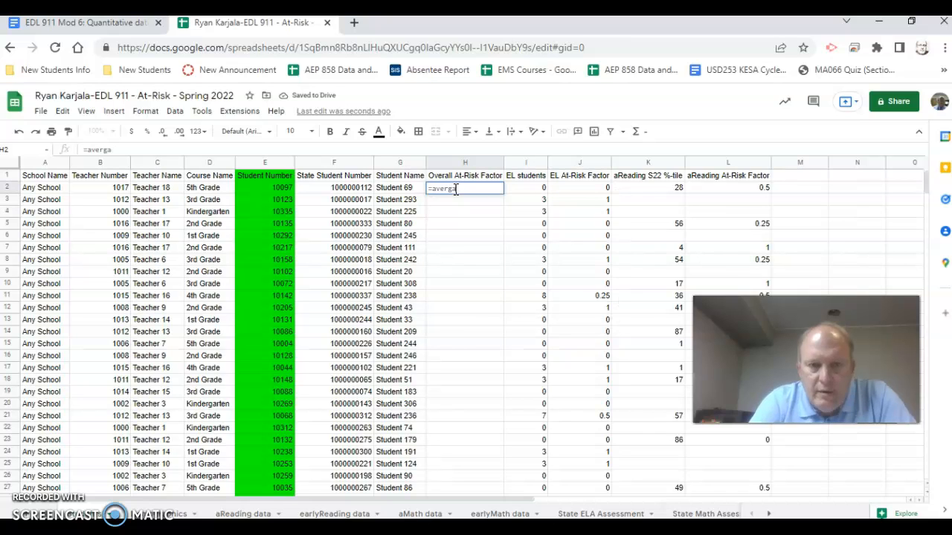
pyautogui.press('BackSpace')
pyautogui.press('BackSpace')
pyautogui.write('age(')
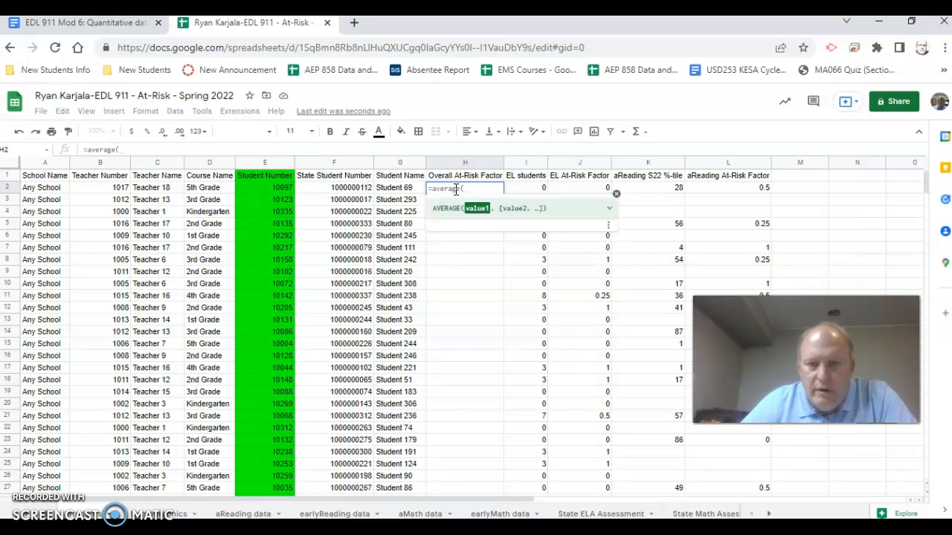
pyautogui.click(579, 190)
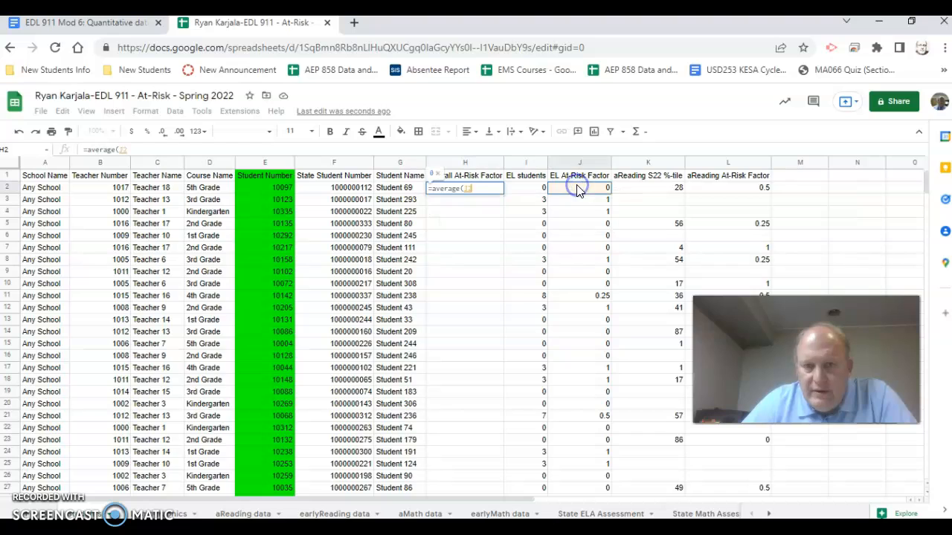
pyautogui.write(',')
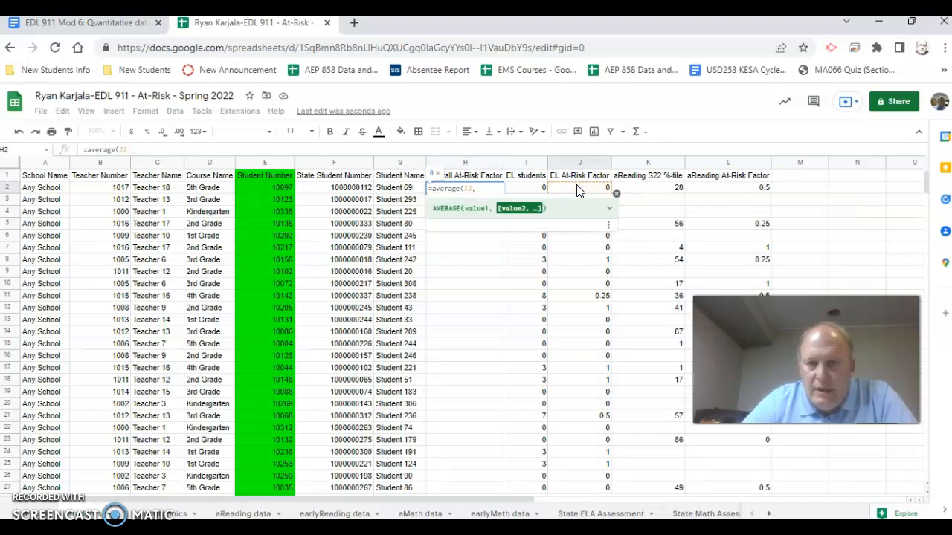
pyautogui.click(706, 191)
pyautogui.write(')')
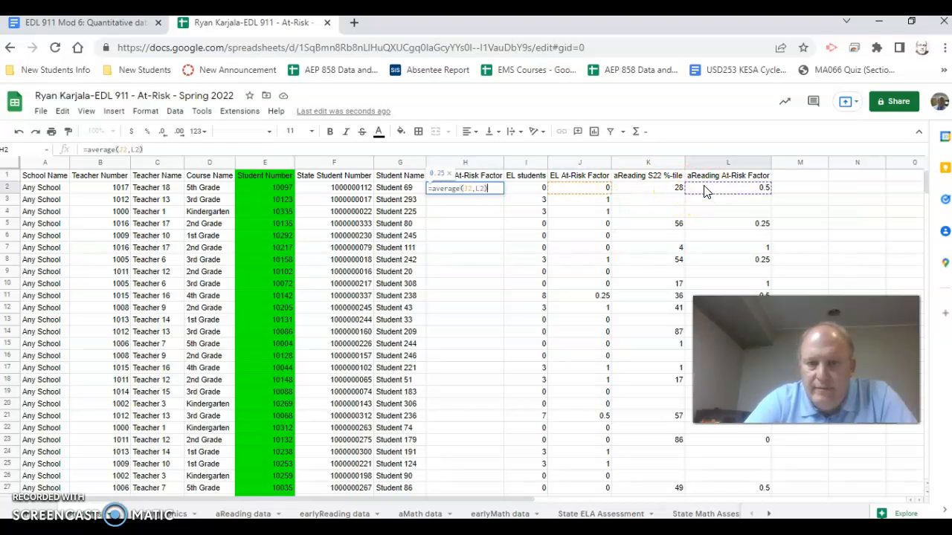
pyautogui.press('Return')
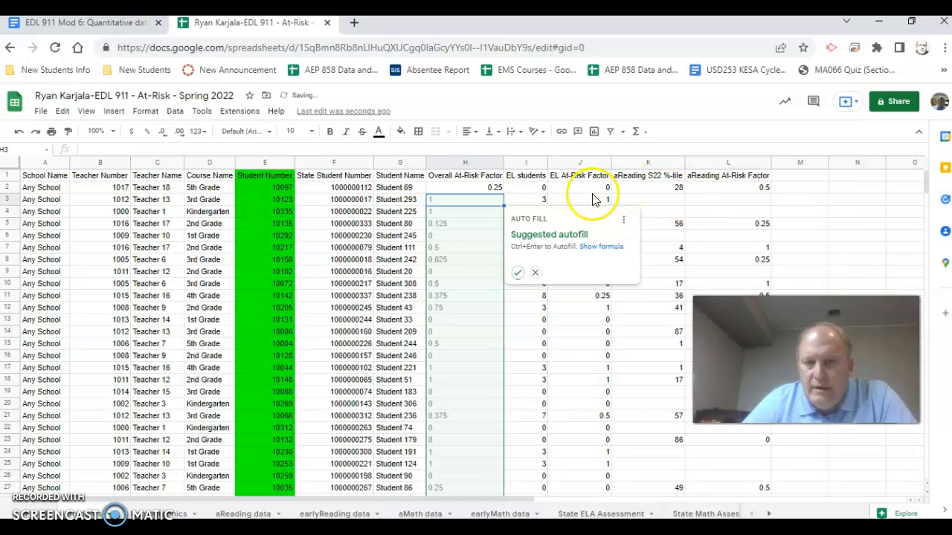
pyautogui.click(524, 278)
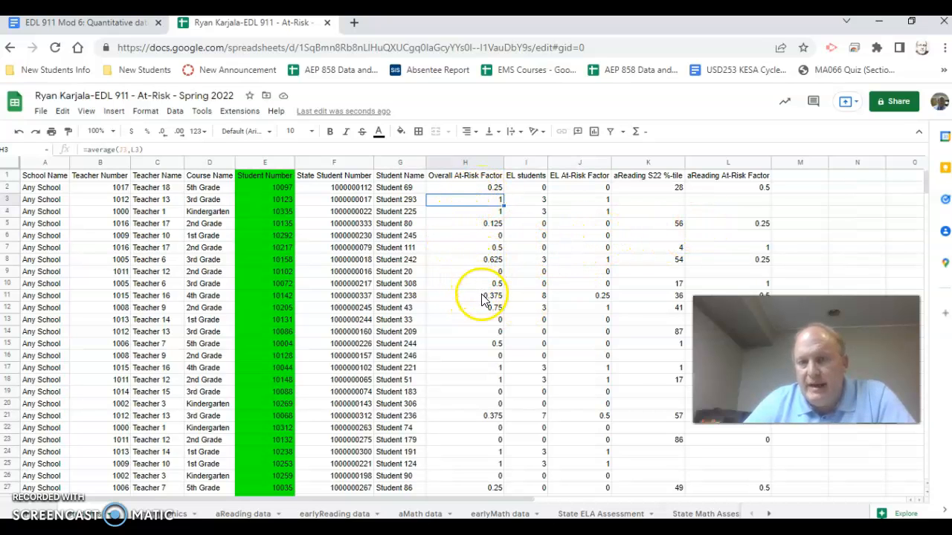
# Start a color scale conditional formatting rule for the Overall At-Risk Factor column, range H1:H339
pyautogui.click(495, 187)
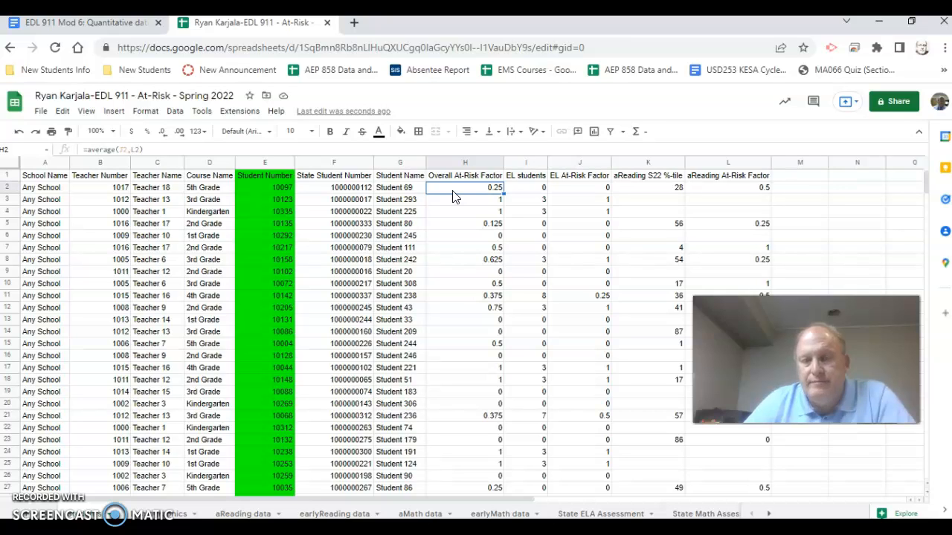
pyautogui.click(457, 165)
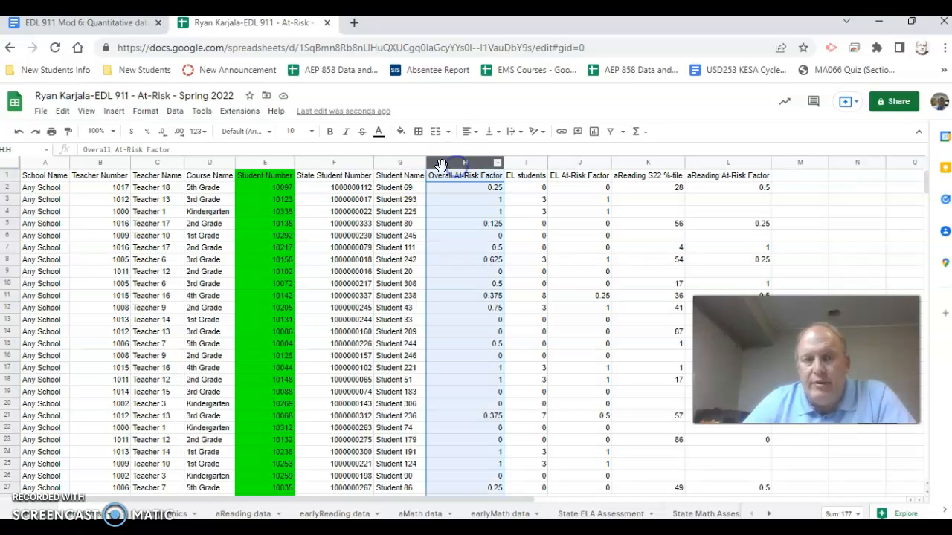
pyautogui.click(145, 110)
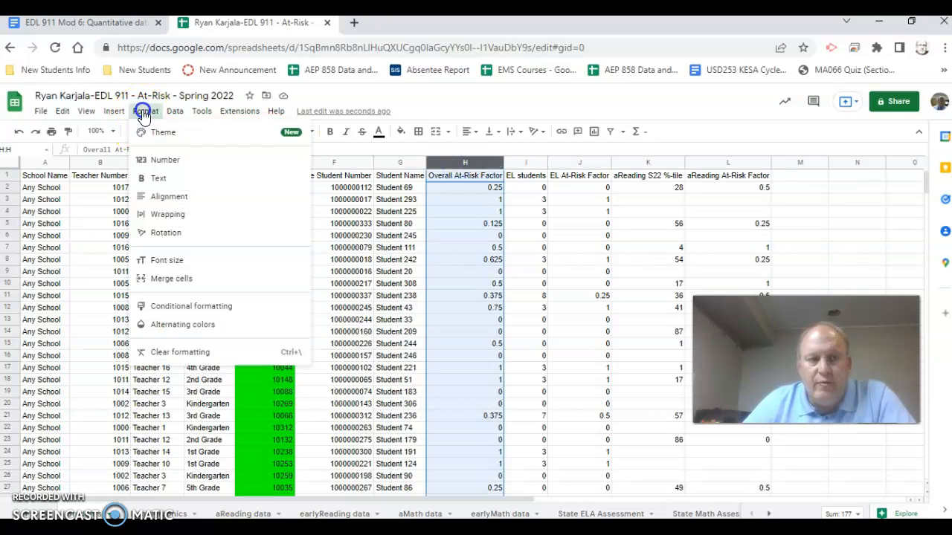
pyautogui.click(221, 307)
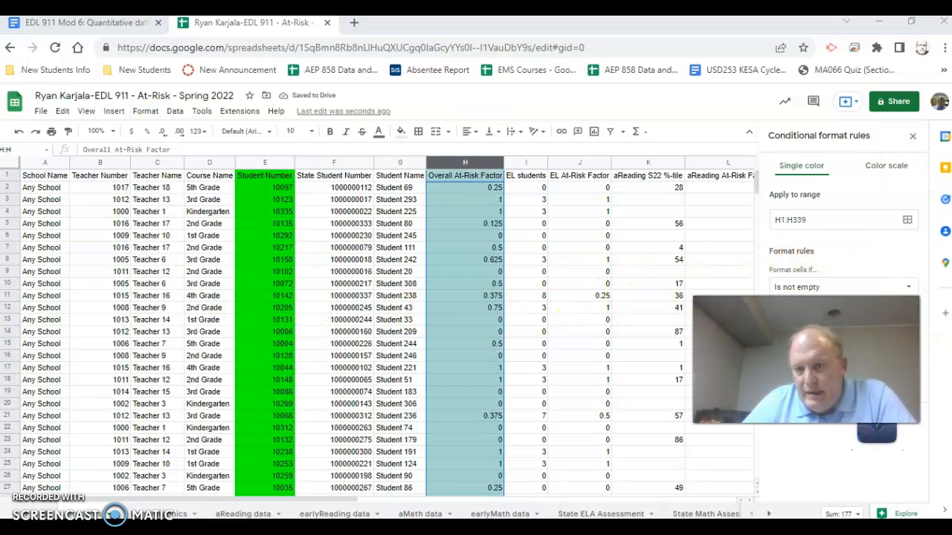
pyautogui.click(798, 287)
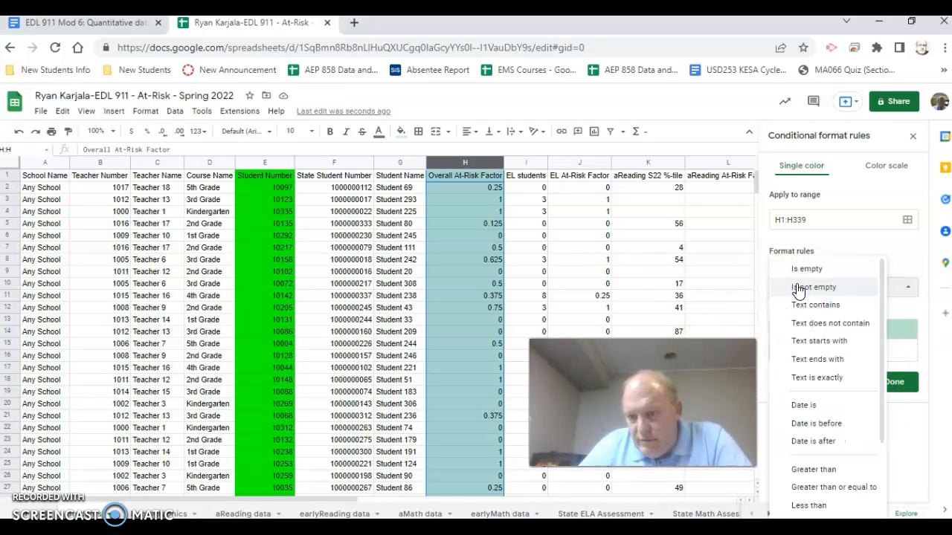
pyautogui.click(820, 235)
pyautogui.click(907, 168)
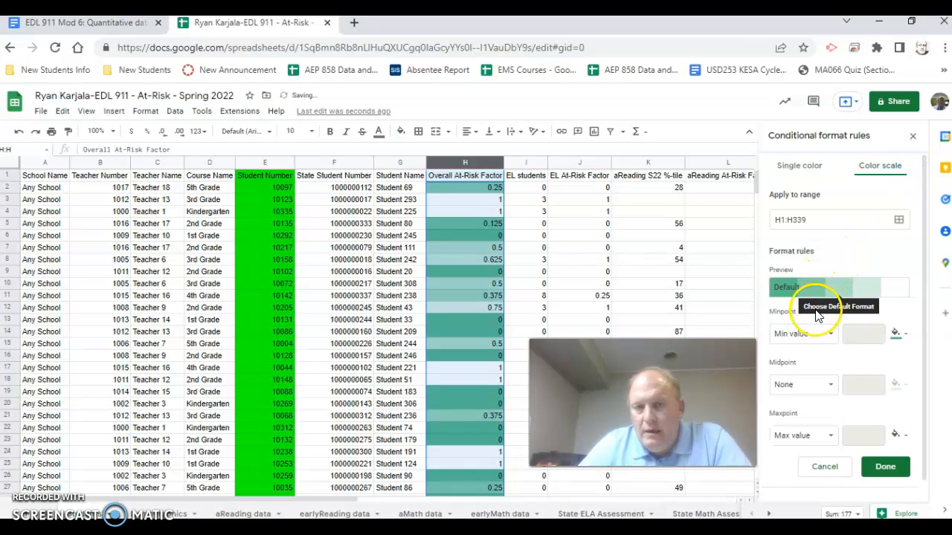
# Try the green-white-red preset on column H and compare it with the reversed red-white-green preset
pyautogui.click(905, 299)
pyautogui.click(800, 383)
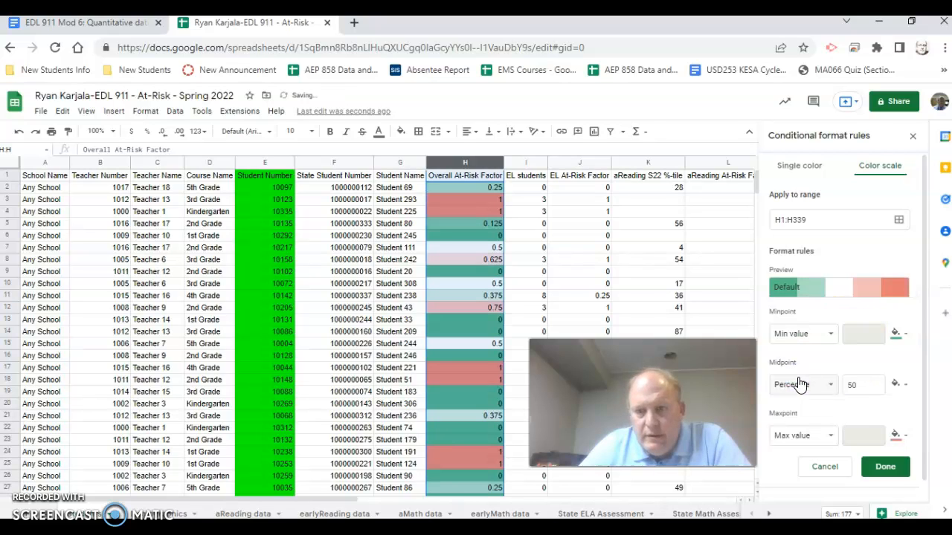
pyautogui.scroll(-2, 832, 443)
pyautogui.scroll(2, 837, 447)
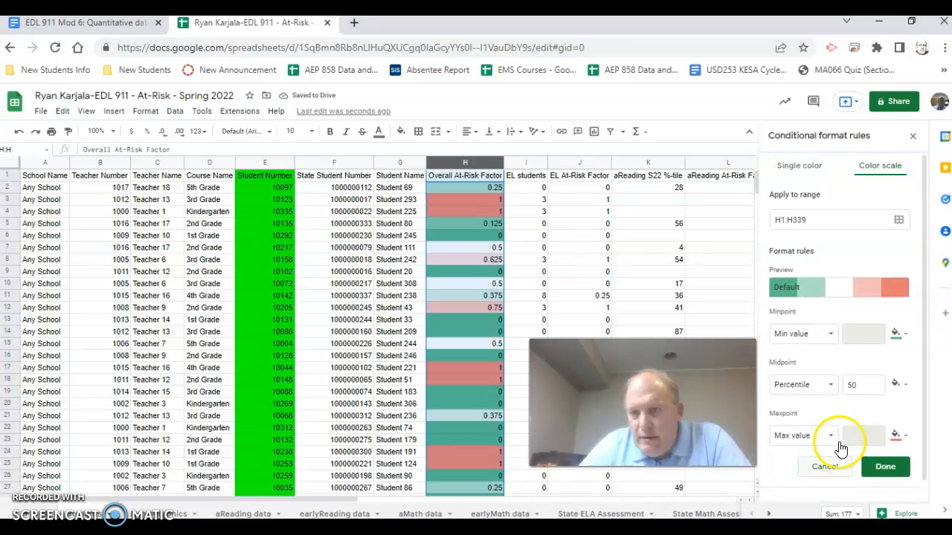
pyautogui.click(788, 292)
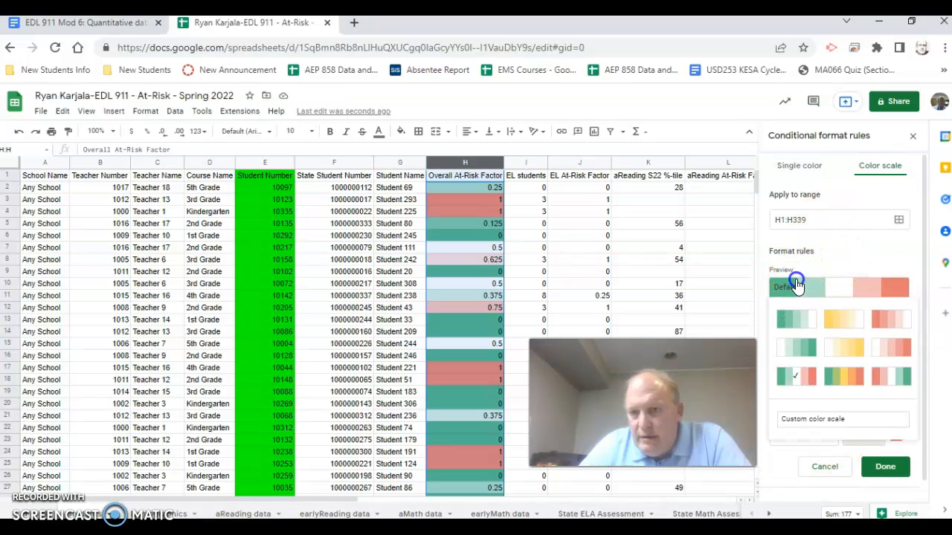
pyautogui.click(903, 386)
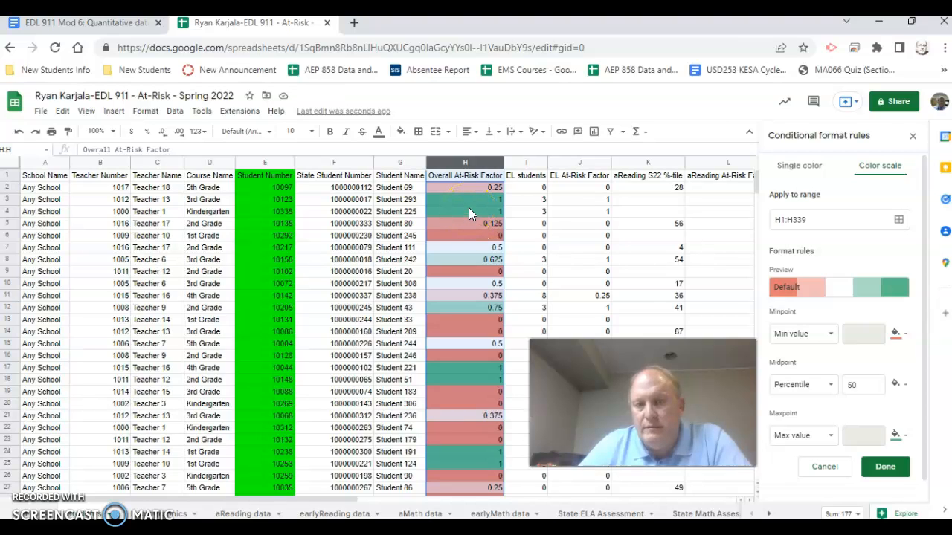
# Apply the green-white-red color scale to column H, save the rule, and close the conditional formatting settings
pyautogui.click(843, 290)
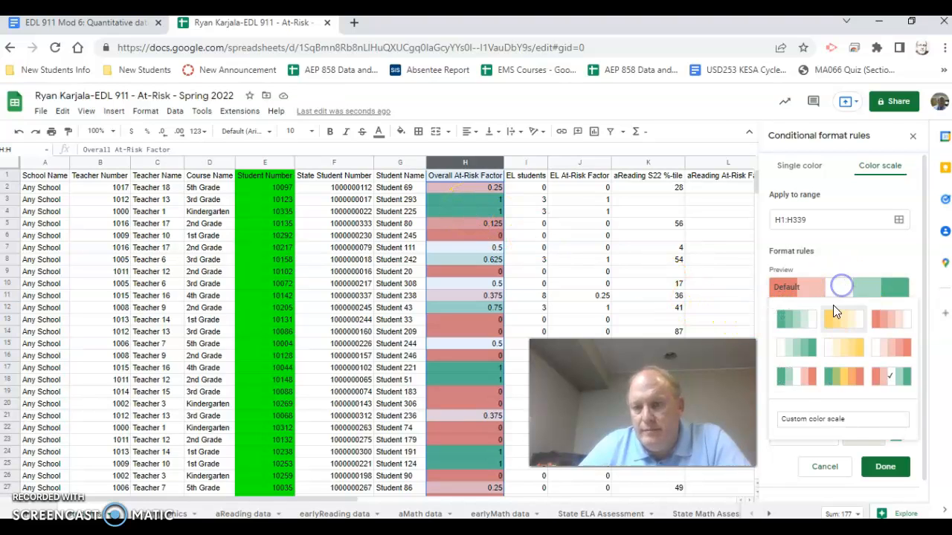
pyautogui.click(800, 368)
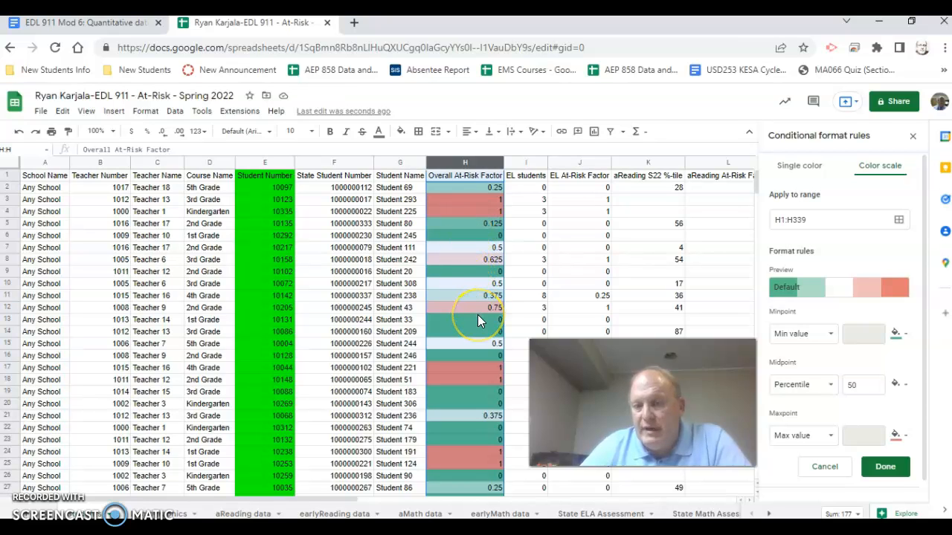
pyautogui.click(882, 464)
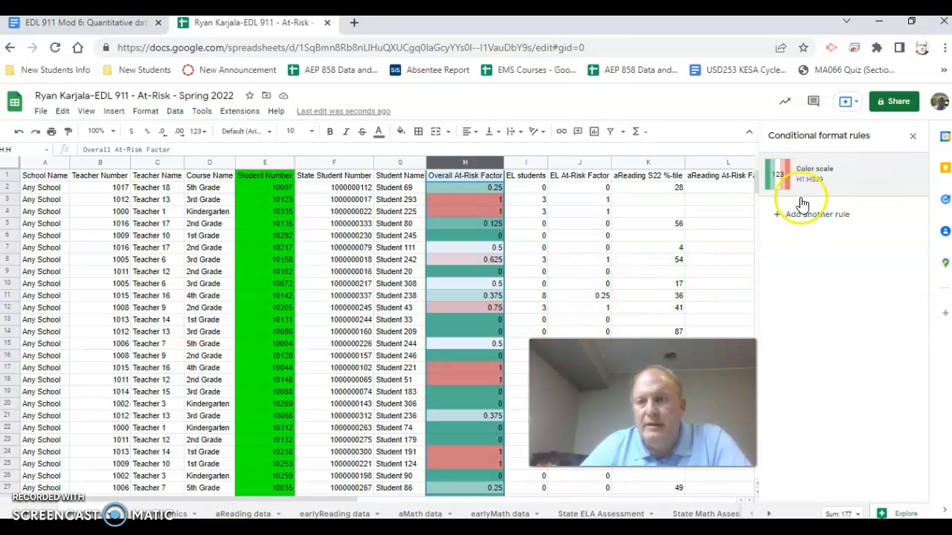
pyautogui.click(918, 139)
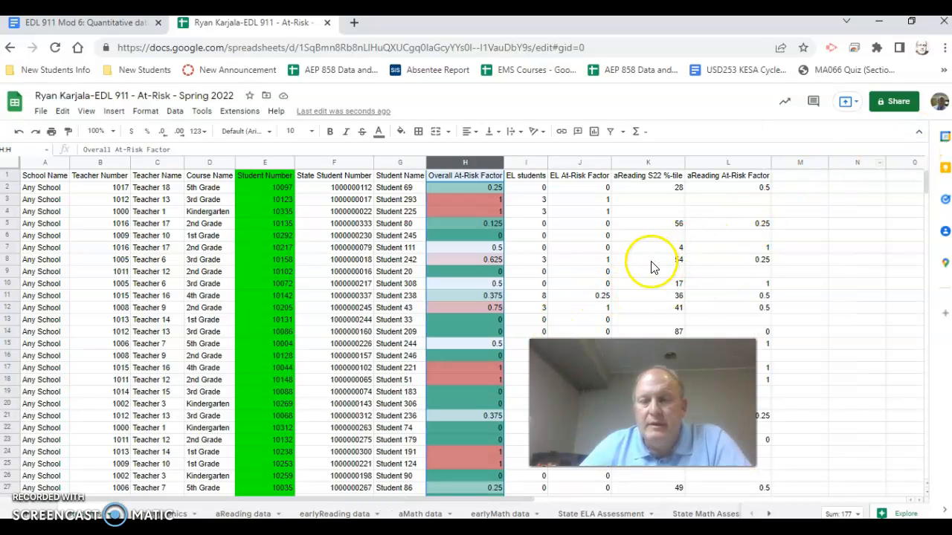